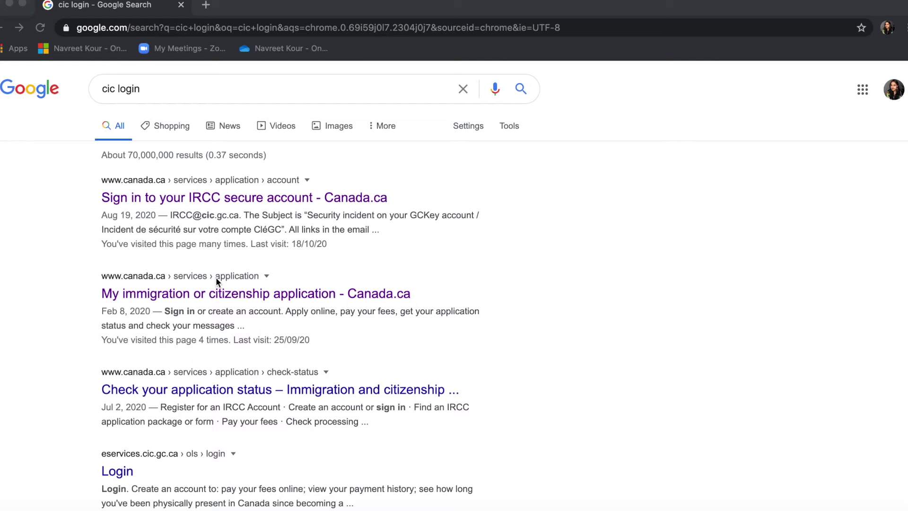
- Open the IRCC secure account sign-in page from the Google results and choose GCKey sign-in
click(198, 86)
click(195, 203)
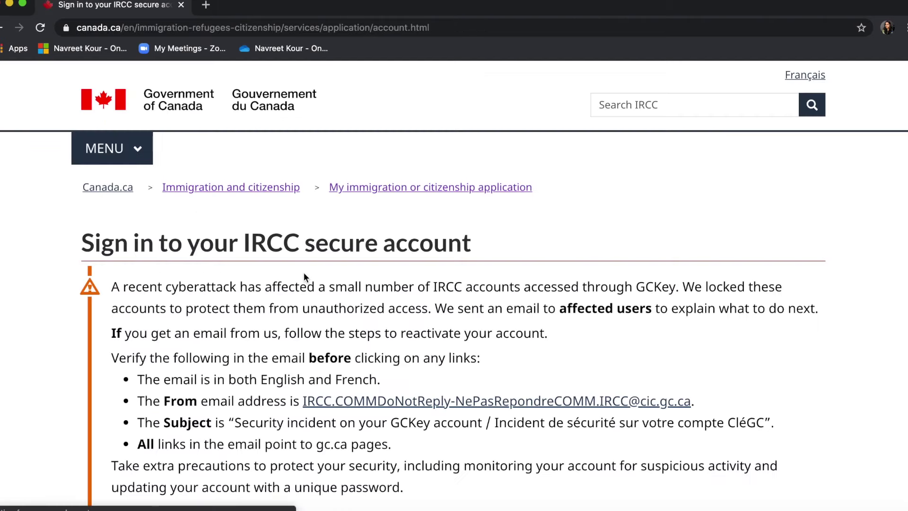
scroll(304, 276, down, 14)
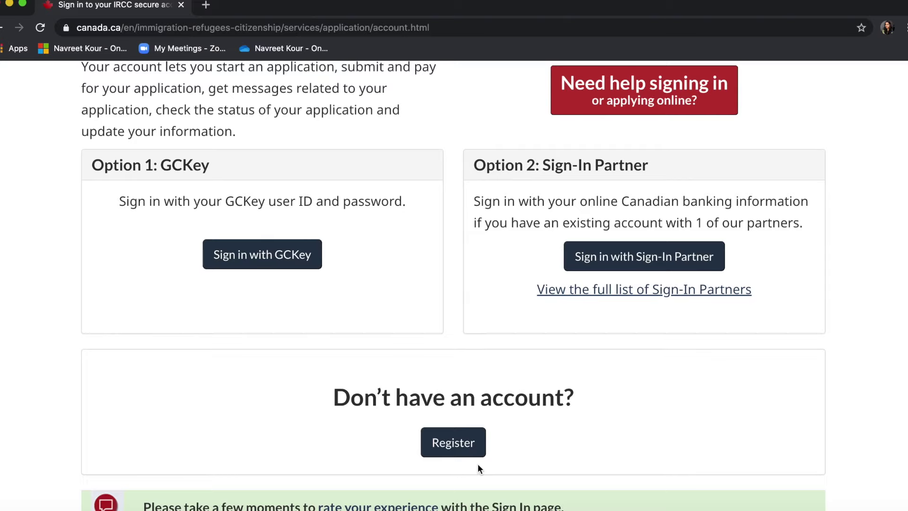
click(281, 263)
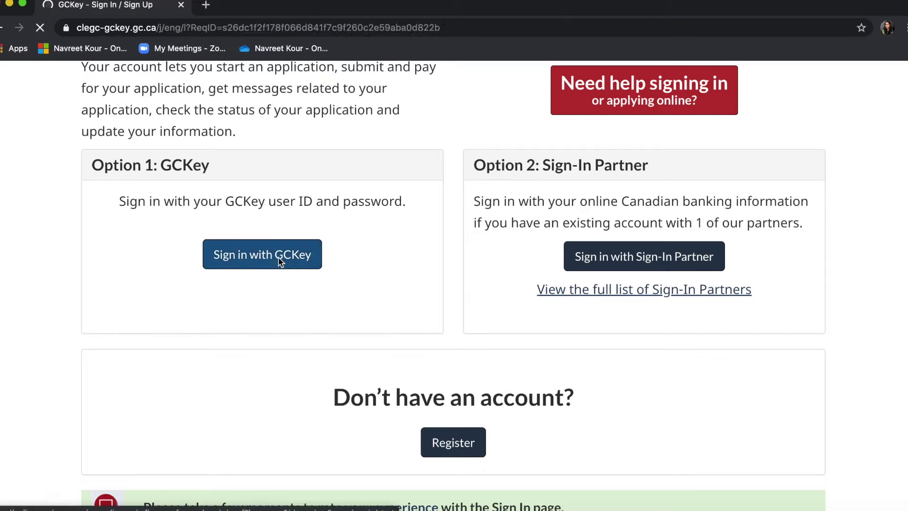
- Sign in with the GCKey username and password, then start 'Apply to come to Canada'
click(240, 324)
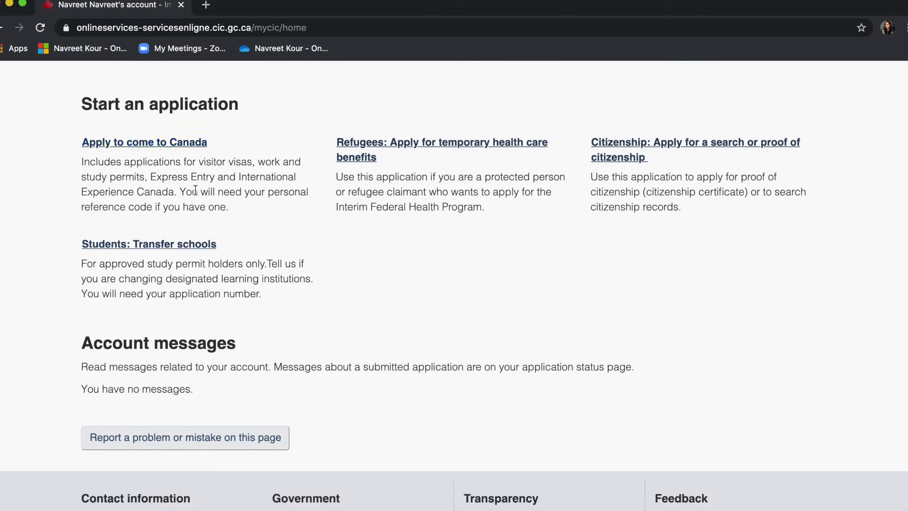
click(150, 147)
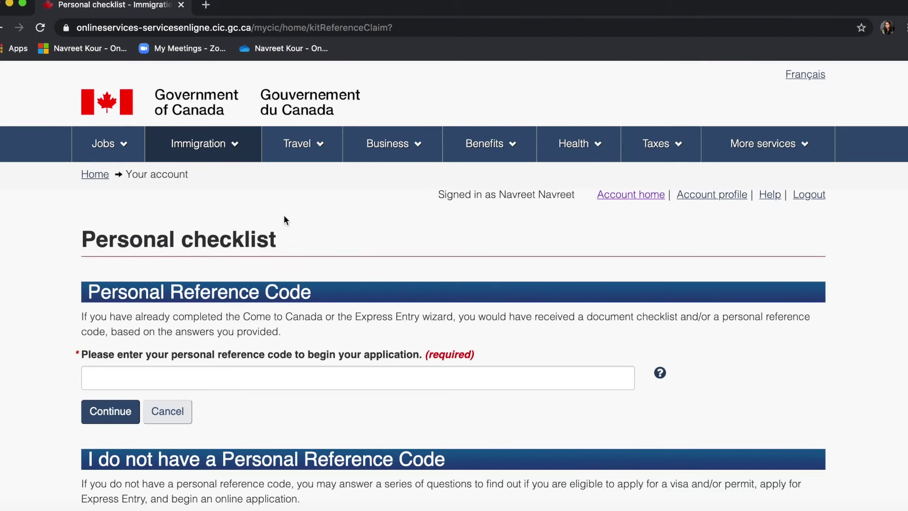
- Choose 'Visitor visa, study and/or work permit' on the Personal checklist page
scroll(286, 220, down, 5)
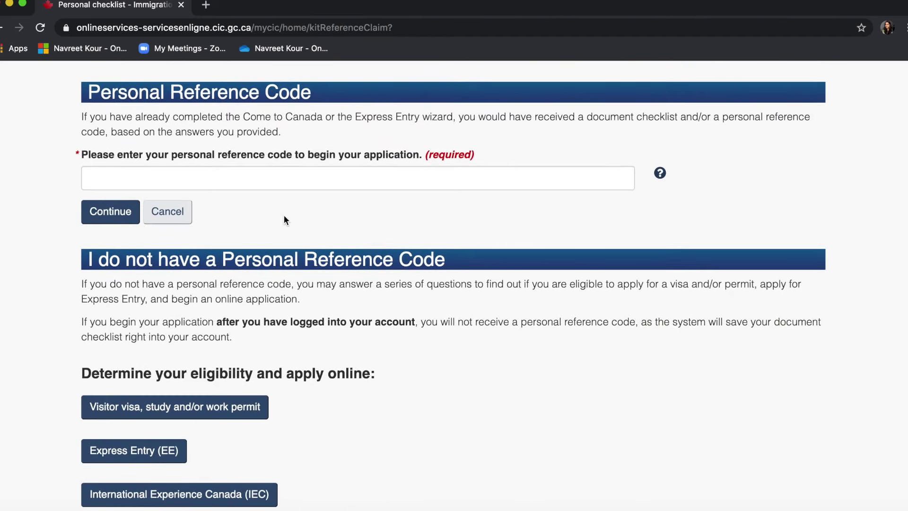
scroll(285, 220, down, 1)
scroll(286, 220, up, 2)
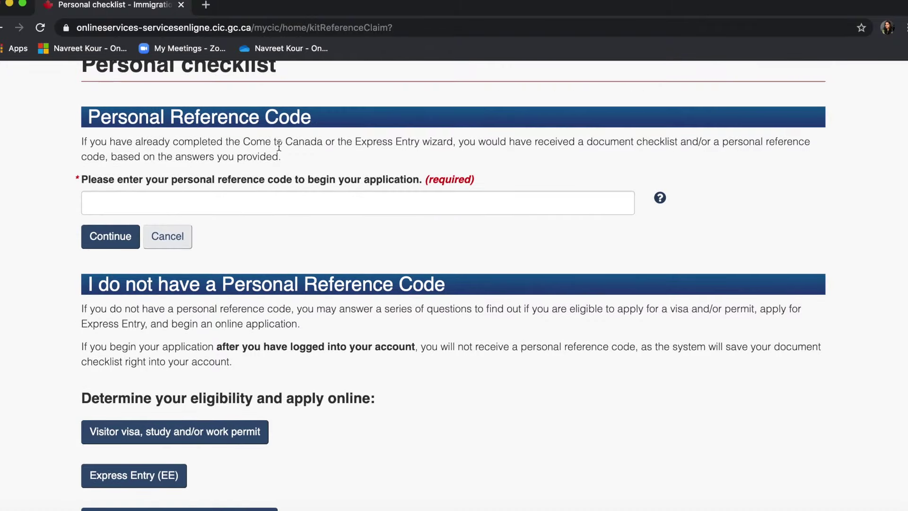
scroll(291, 265, down, 2)
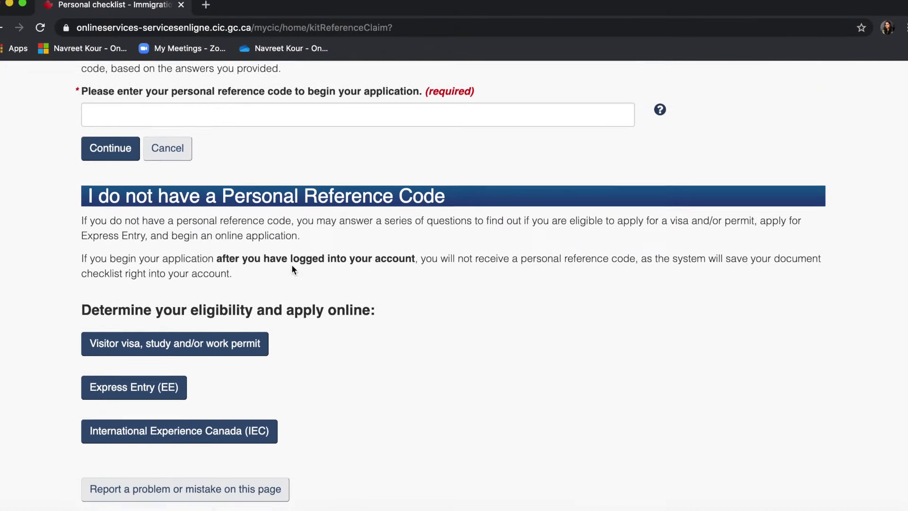
scroll(292, 267, down, 1)
scroll(161, 253, down, 2)
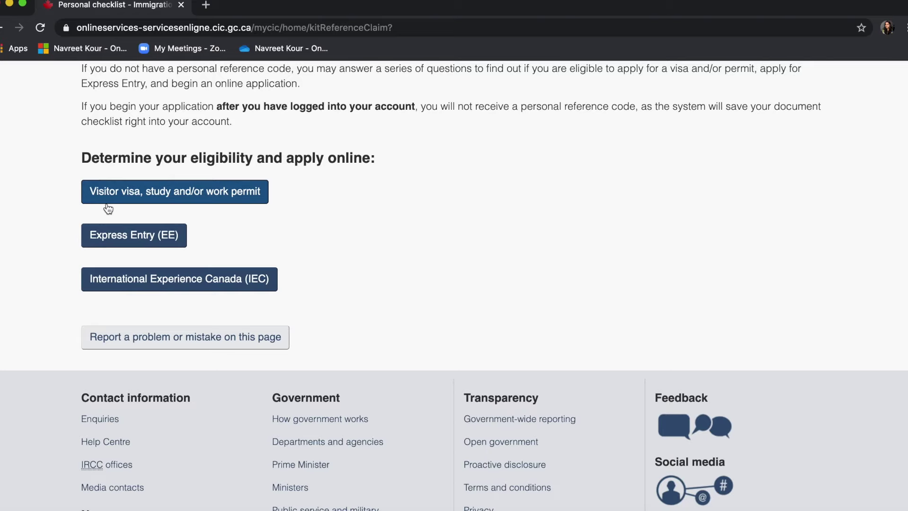
click(191, 196)
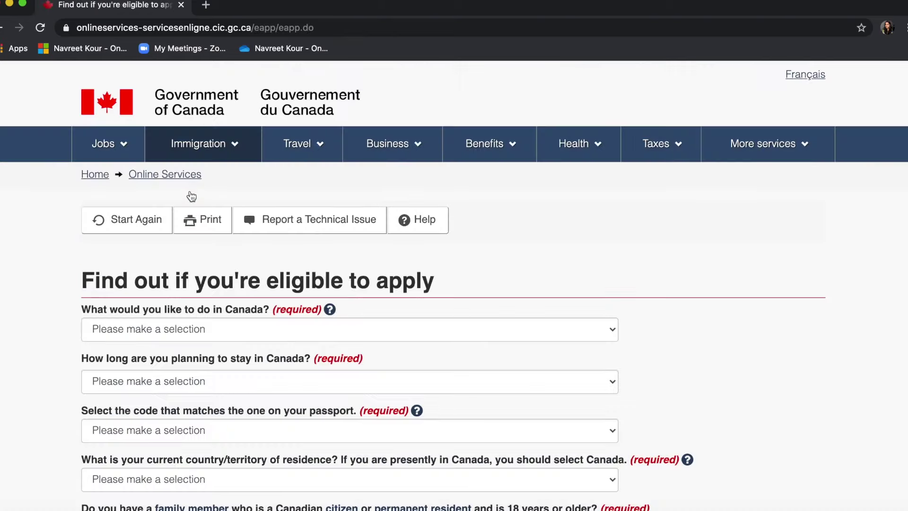
- Set the purpose in Canada to Work and the stay to 'Temporarily - more than 6 months'
scroll(333, 234, down, 5)
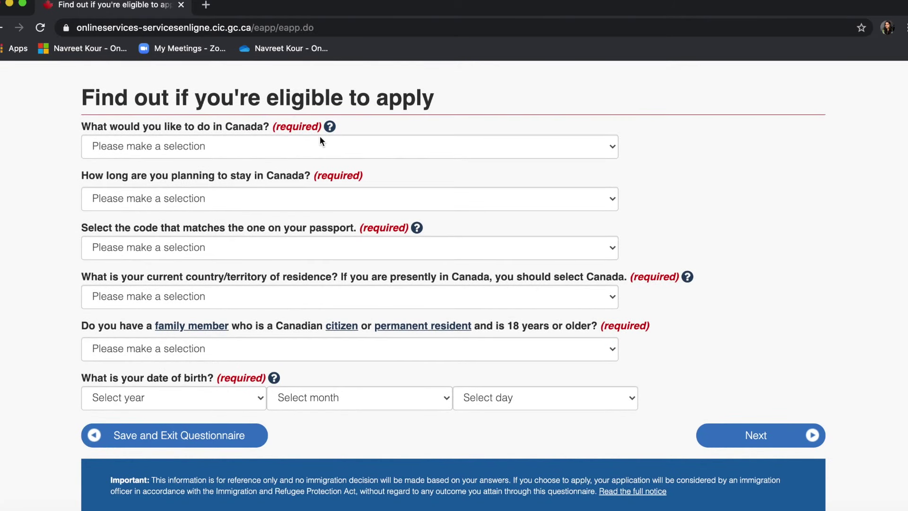
scroll(311, 129, down, 1)
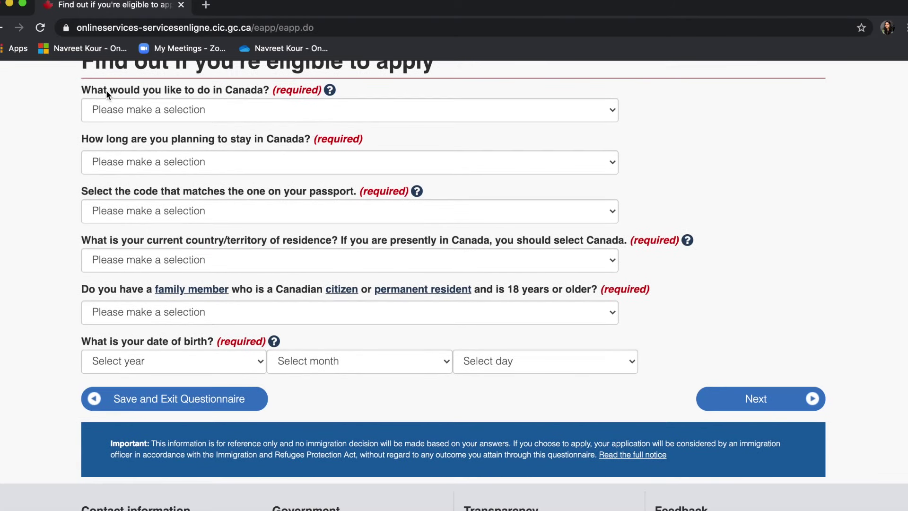
click(200, 110)
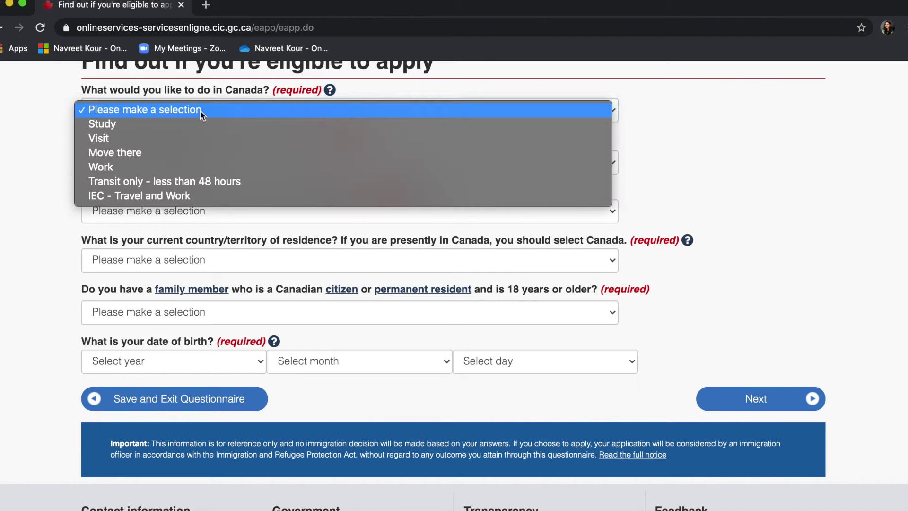
click(171, 168)
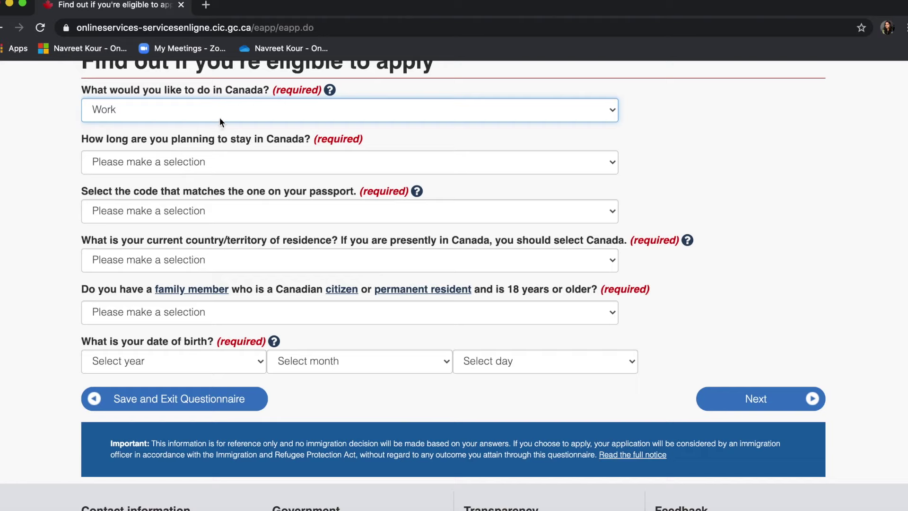
click(225, 171)
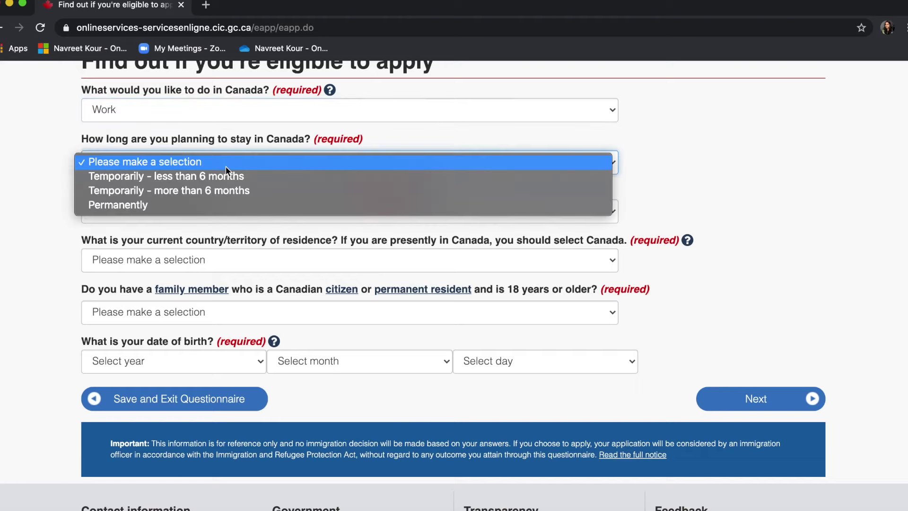
click(217, 190)
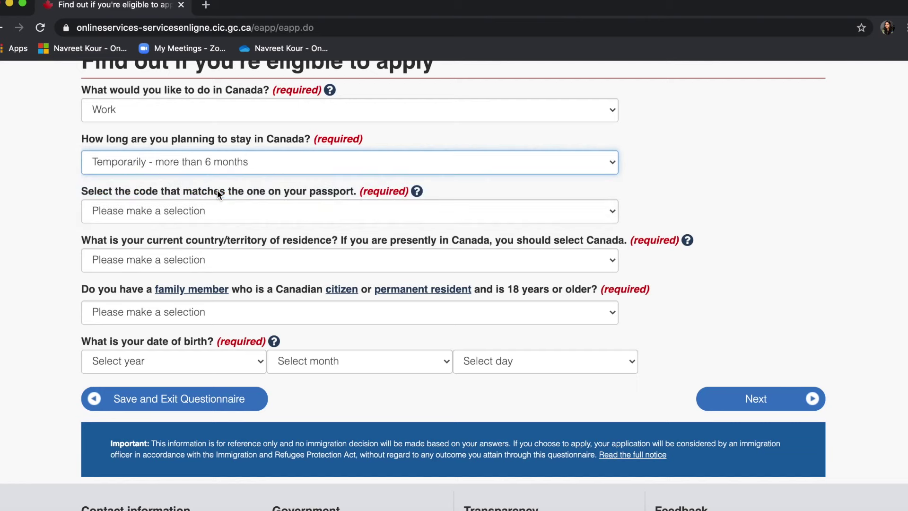
- Choose IND (India) as the passport code and Canada as the country of residence
scroll(217, 189, down, 3)
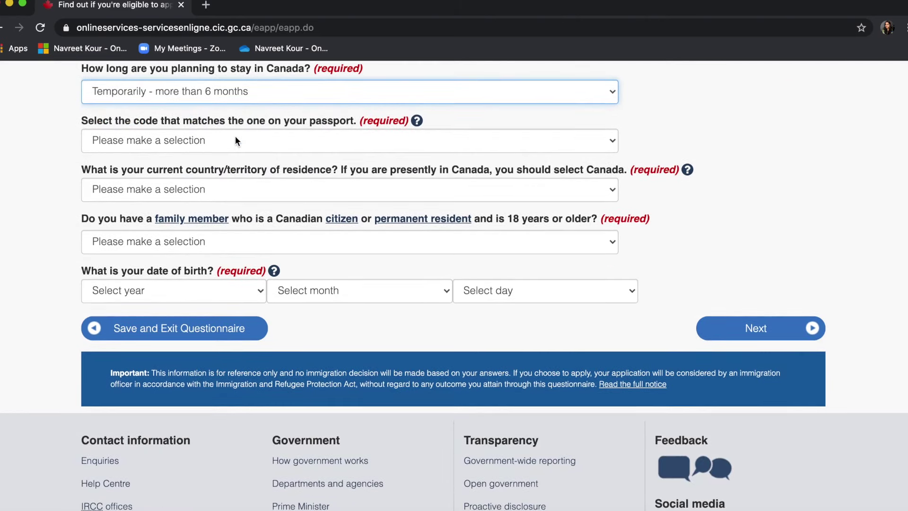
click(236, 140)
key(i)
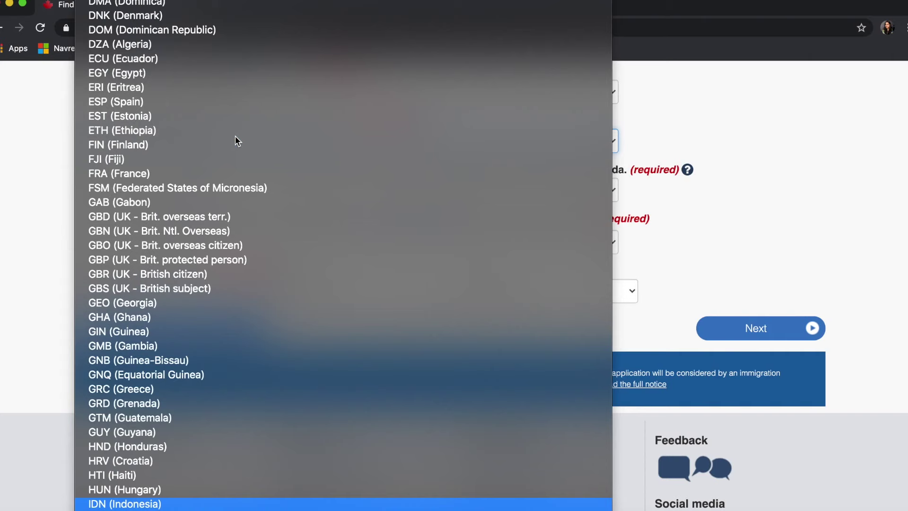
scroll(135, 453, down, 3)
click(142, 414)
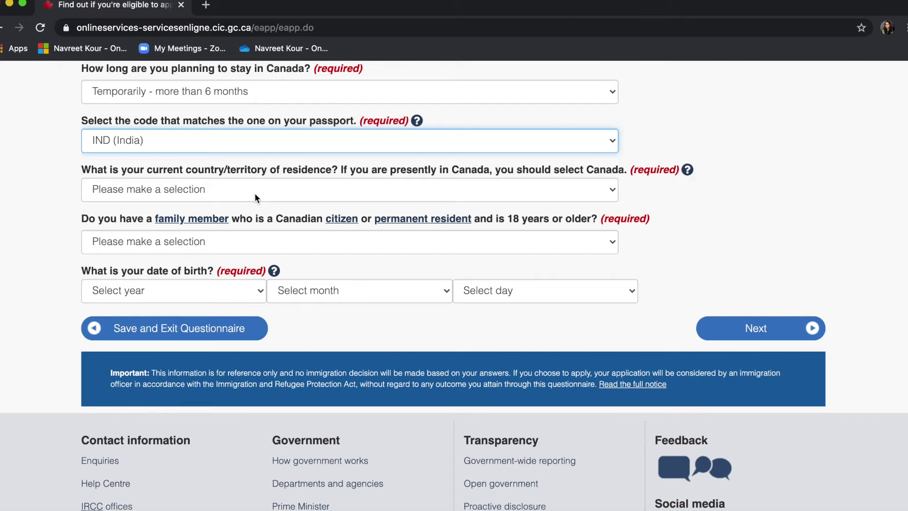
click(451, 197)
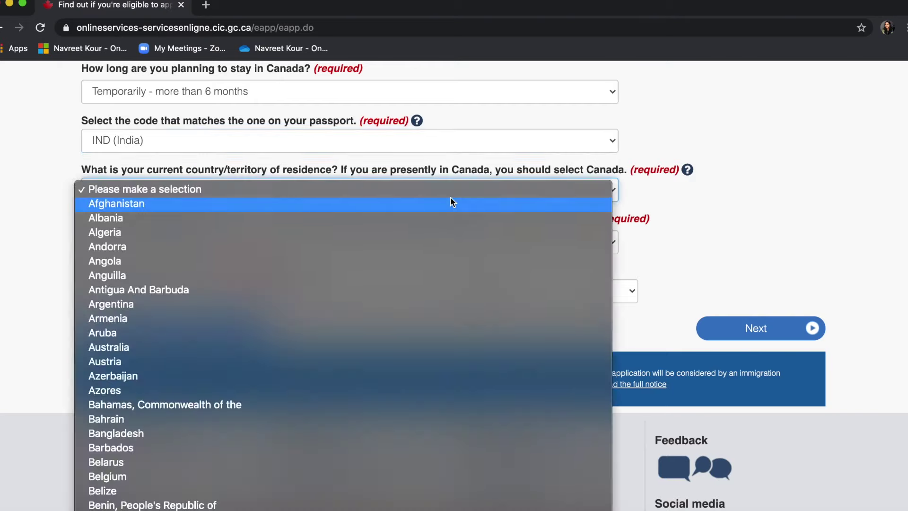
key(c)
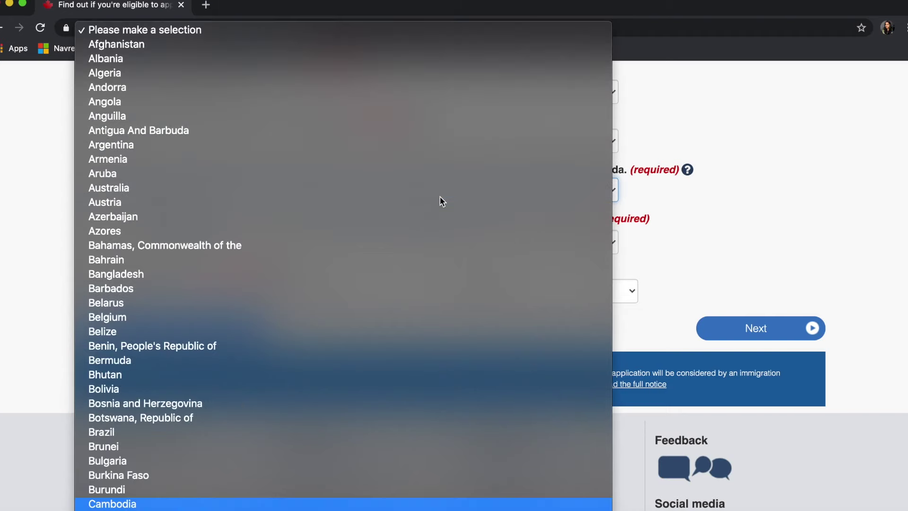
scroll(440, 201, down, 6)
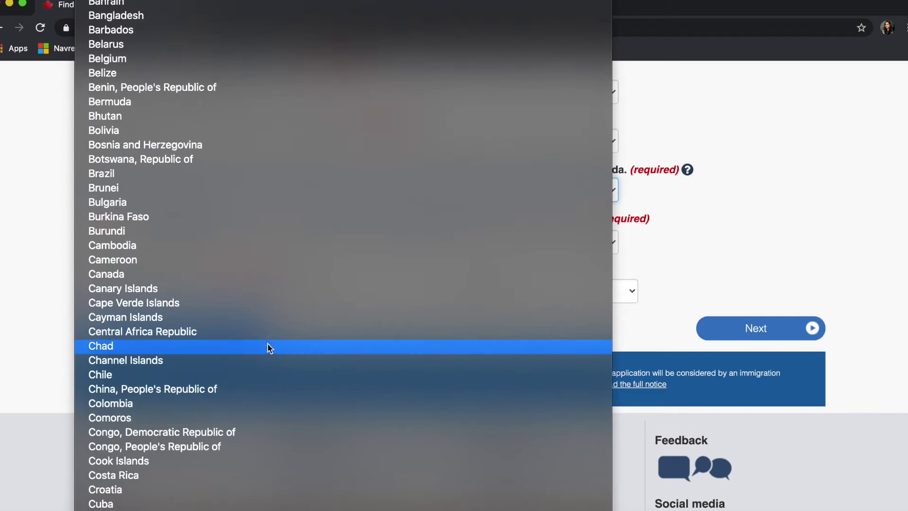
click(268, 274)
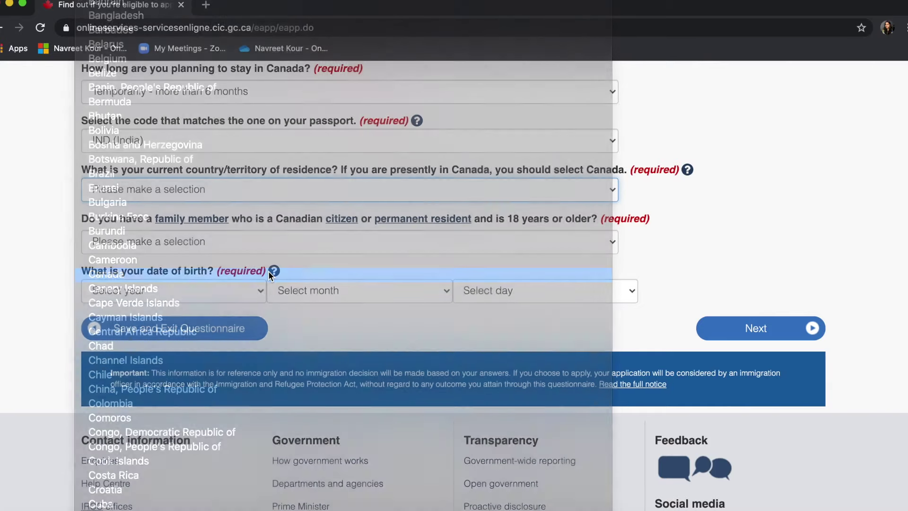
click(265, 239)
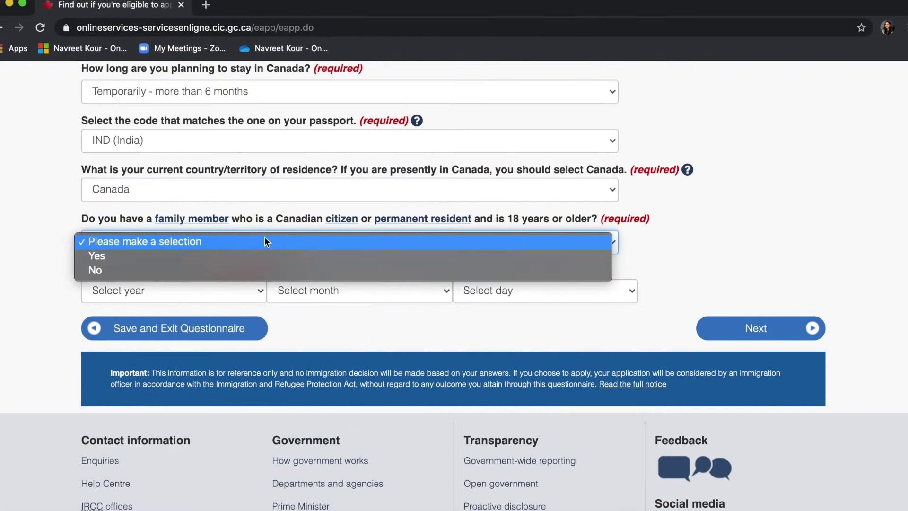
click(246, 273)
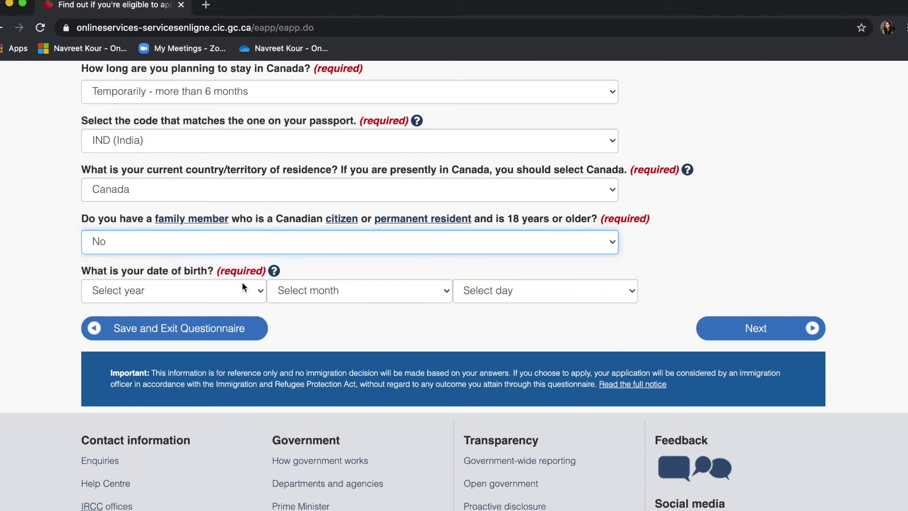
click(239, 289)
scroll(199, 385, down, 8)
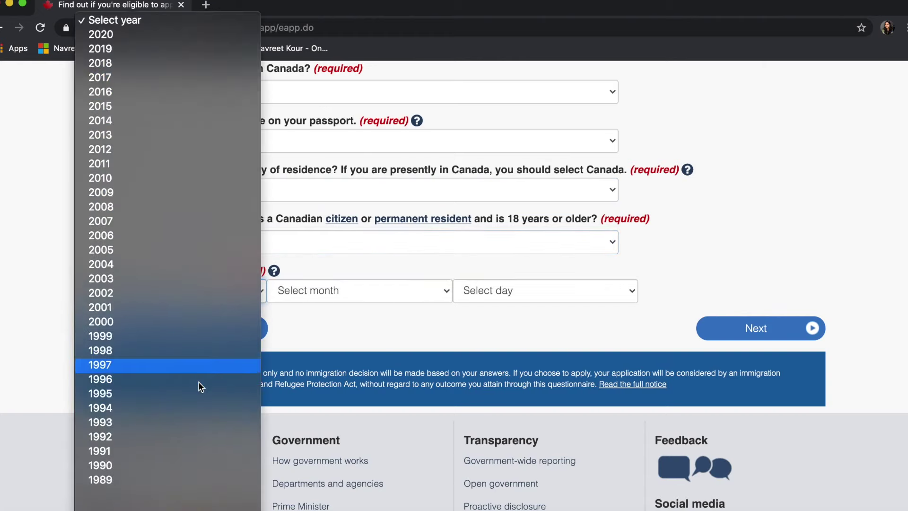
click(207, 348)
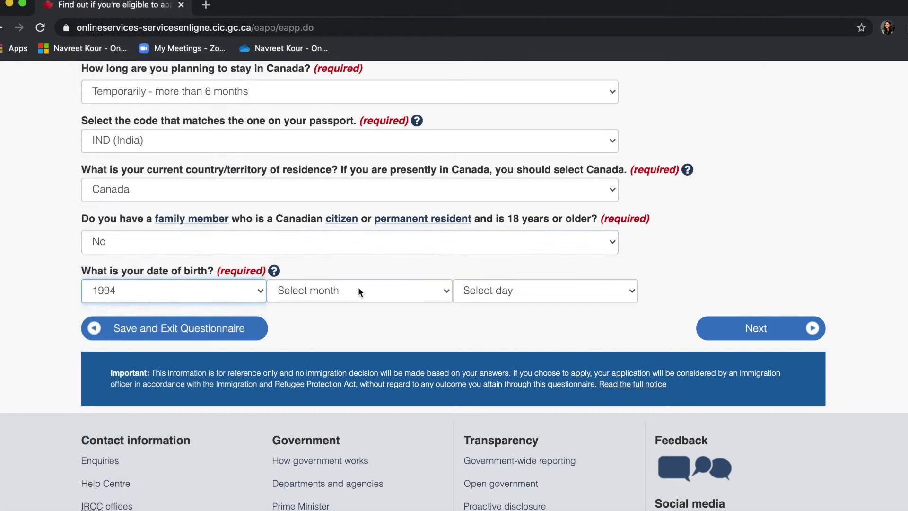
click(359, 289)
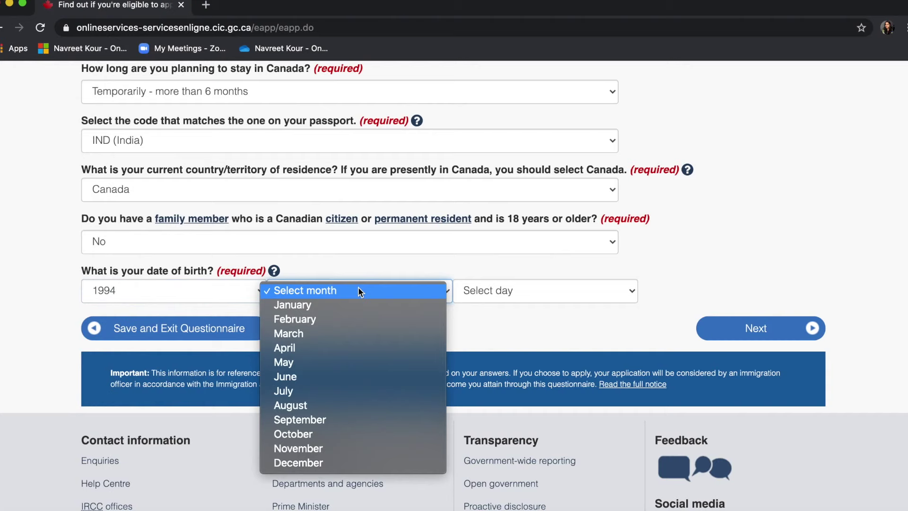
click(335, 419)
click(537, 294)
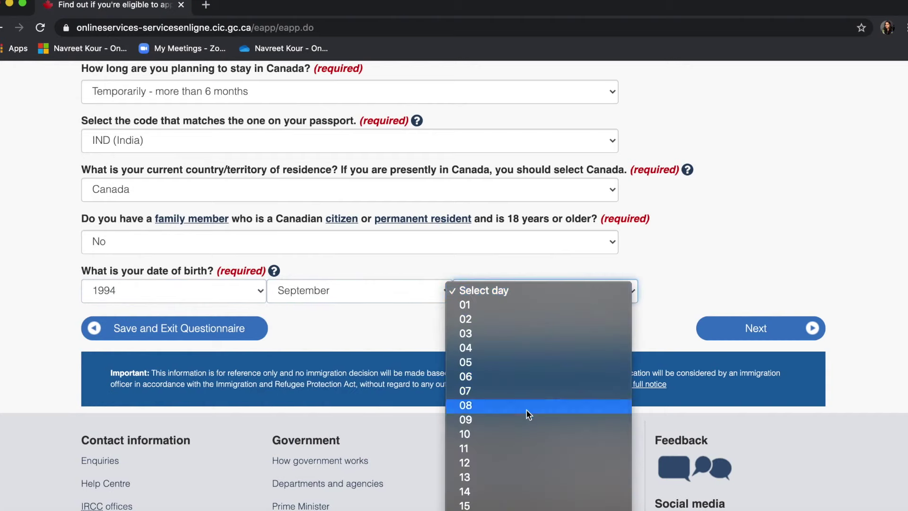
scroll(525, 426, down, 6)
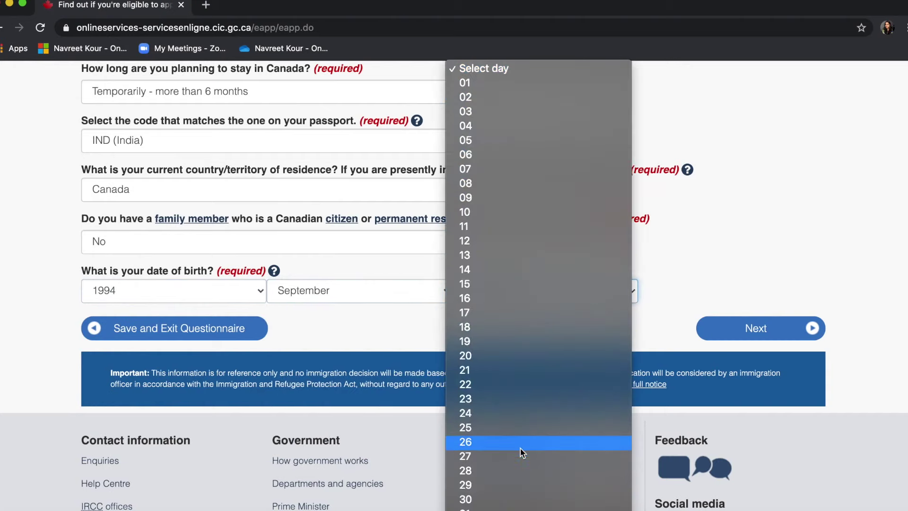
click(500, 486)
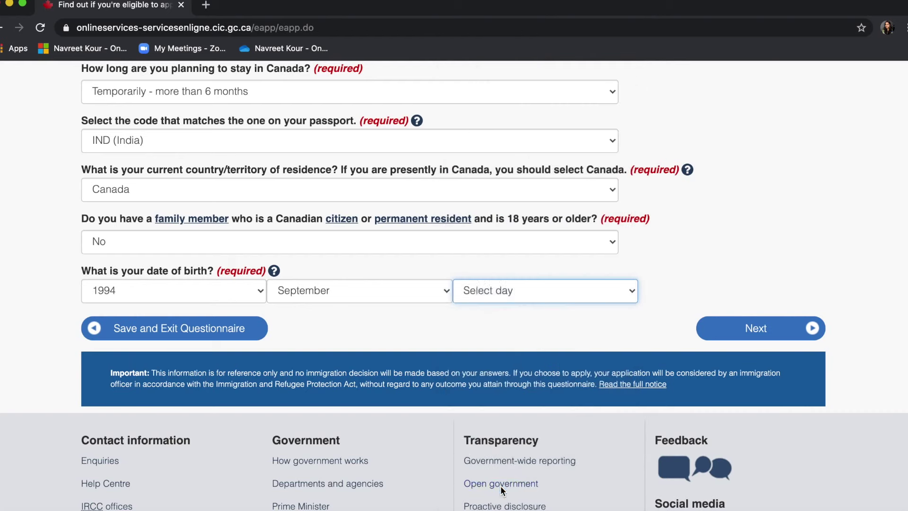
click(717, 331)
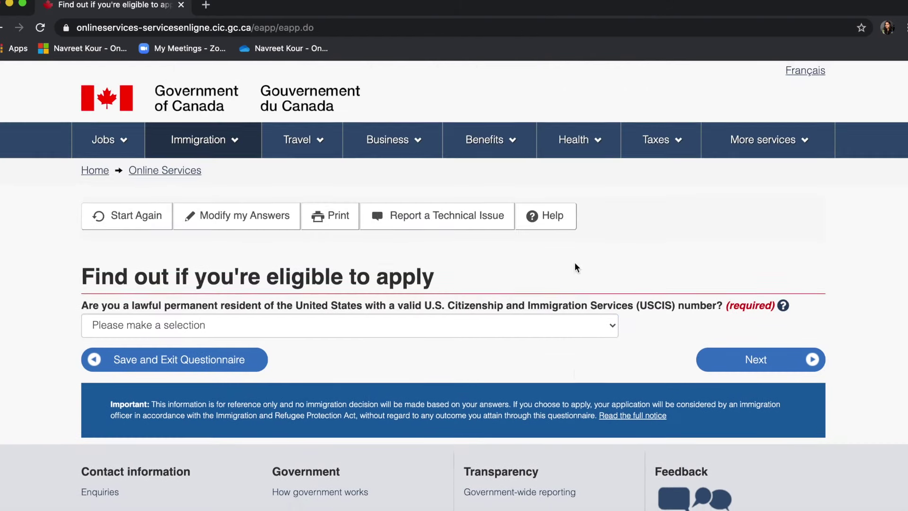
scroll(576, 268, down, 3)
- Answer No to the U.S. permanent residence (USCIS) question and continue
click(575, 217)
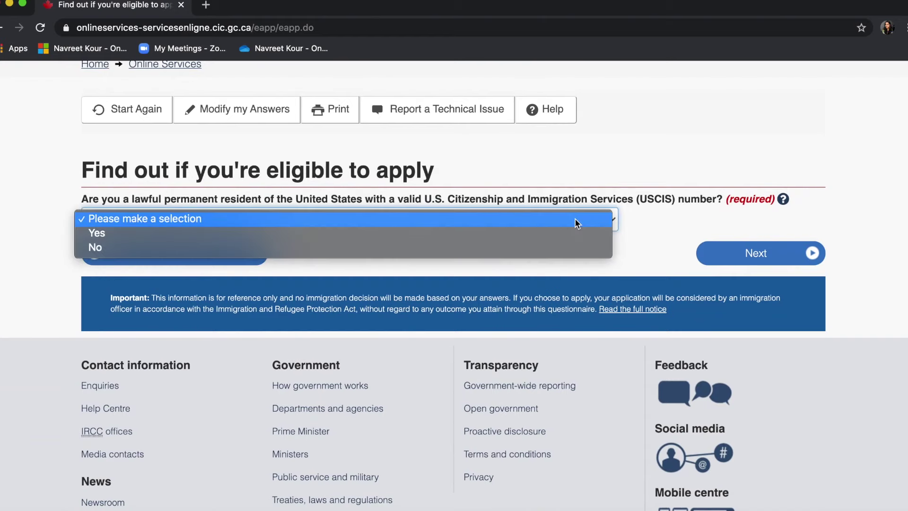
click(549, 247)
click(722, 259)
- Select Worker as the current immigration status and submit
scroll(722, 260, down, 3)
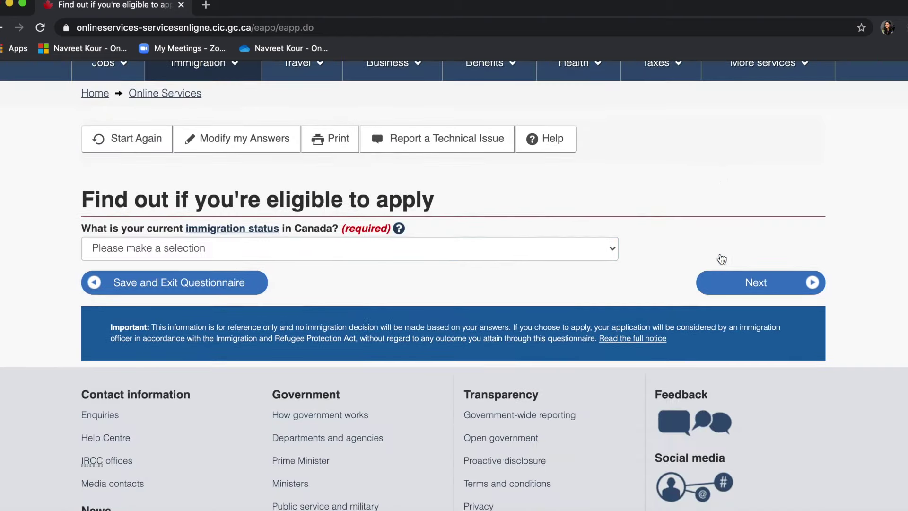
click(565, 240)
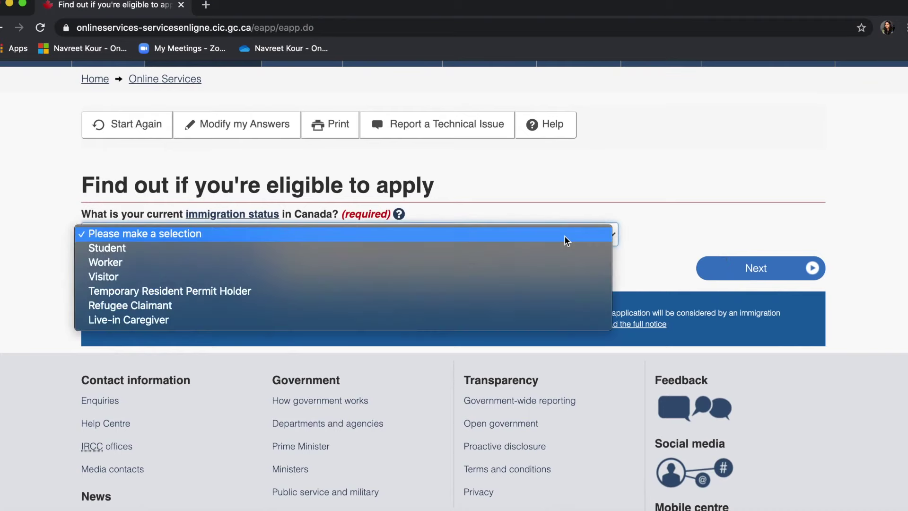
click(543, 262)
click(753, 278)
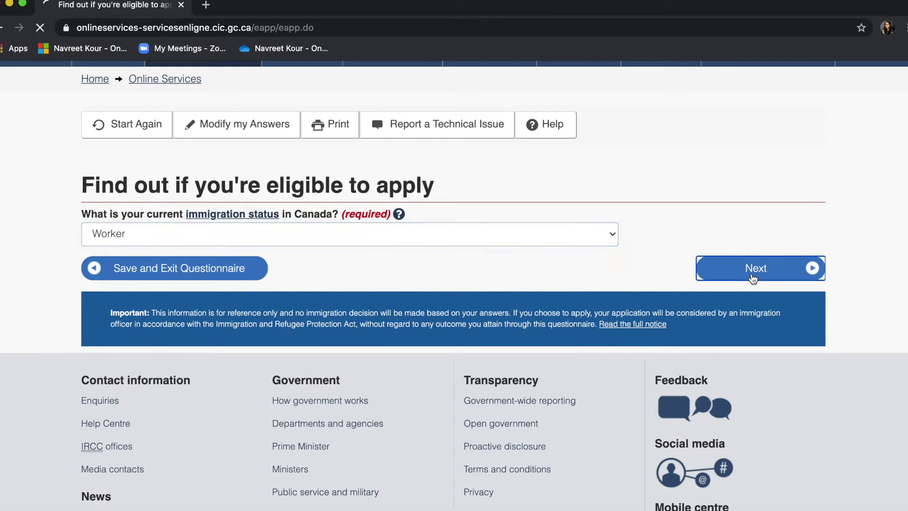
- Answer No to the first situation, spouse/dependant, and foreign officer questions, then submit
scroll(753, 280, down, 5)
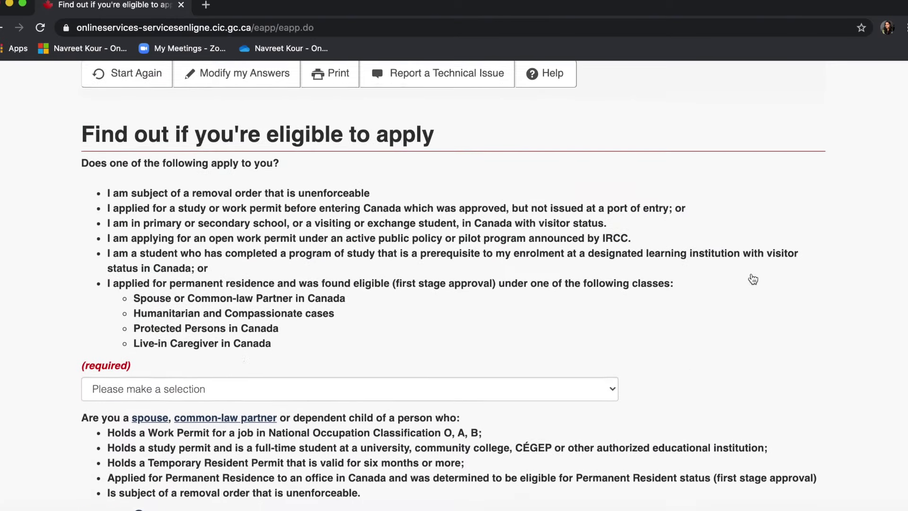
scroll(753, 279, up, 1)
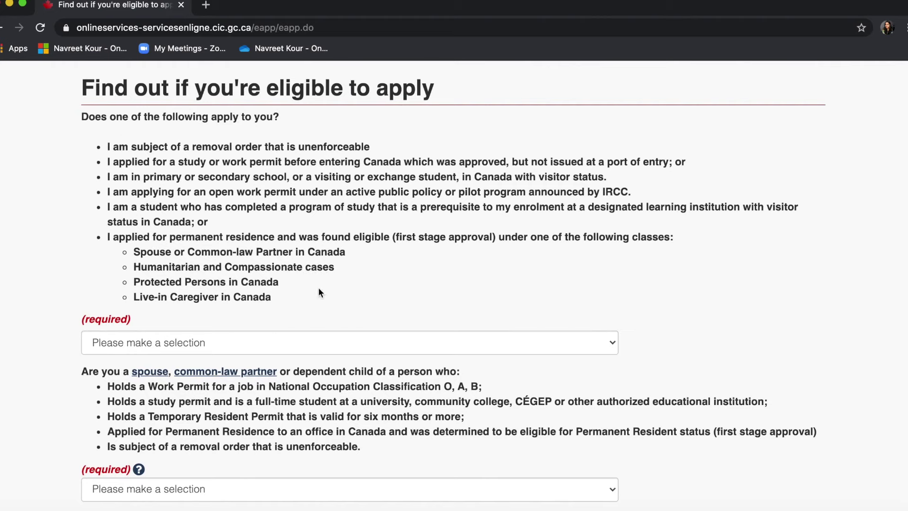
scroll(401, 299, down, 2)
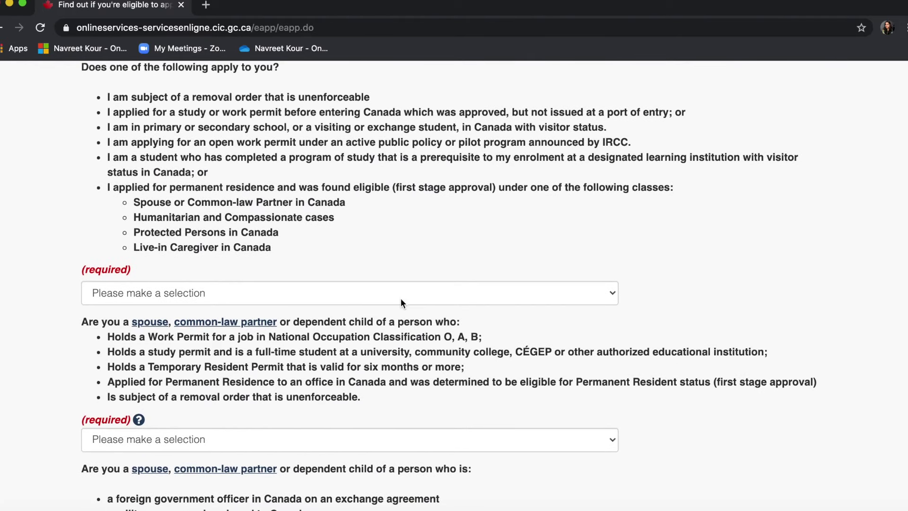
scroll(458, 215, down, 2)
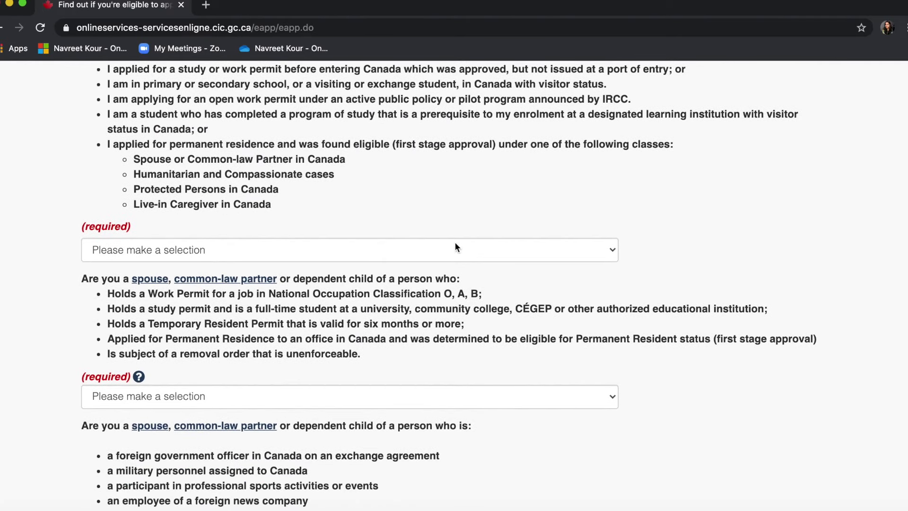
scroll(483, 189, up, 2)
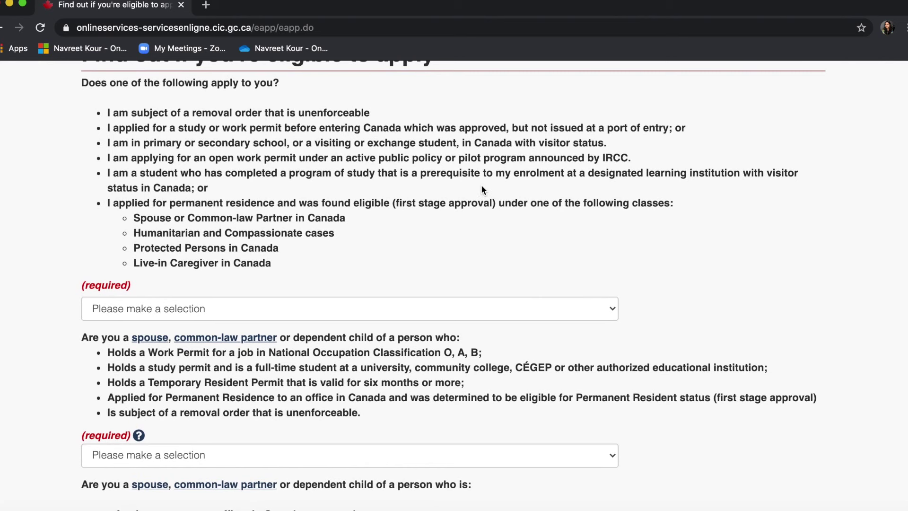
scroll(449, 295, down, 3)
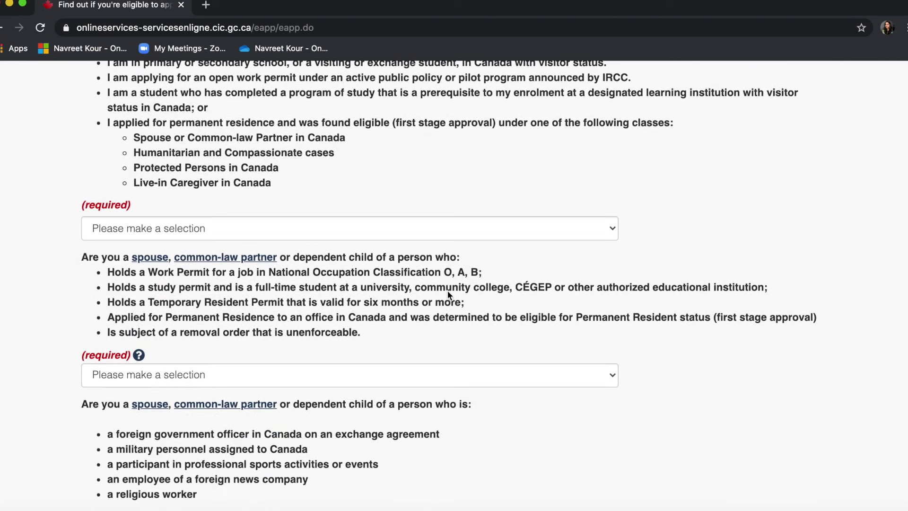
click(465, 227)
click(453, 257)
scroll(453, 257, down, 2)
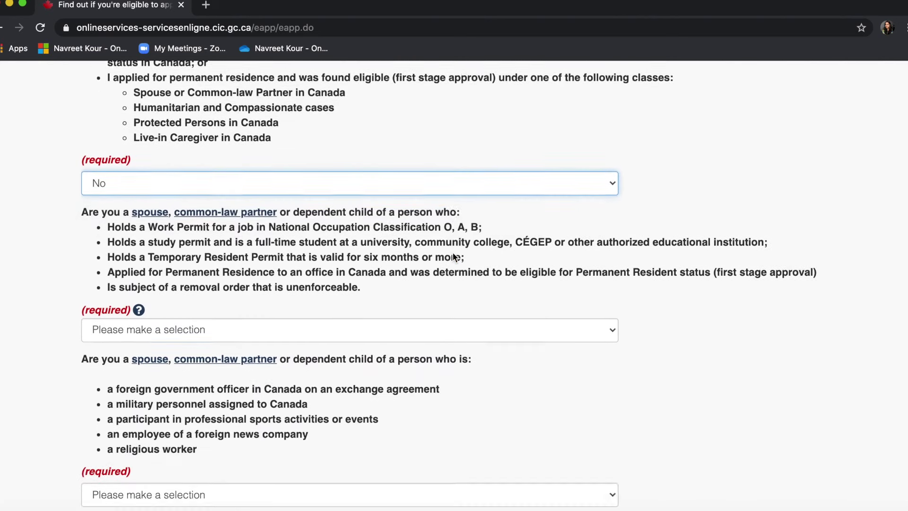
scroll(452, 256, down, 3)
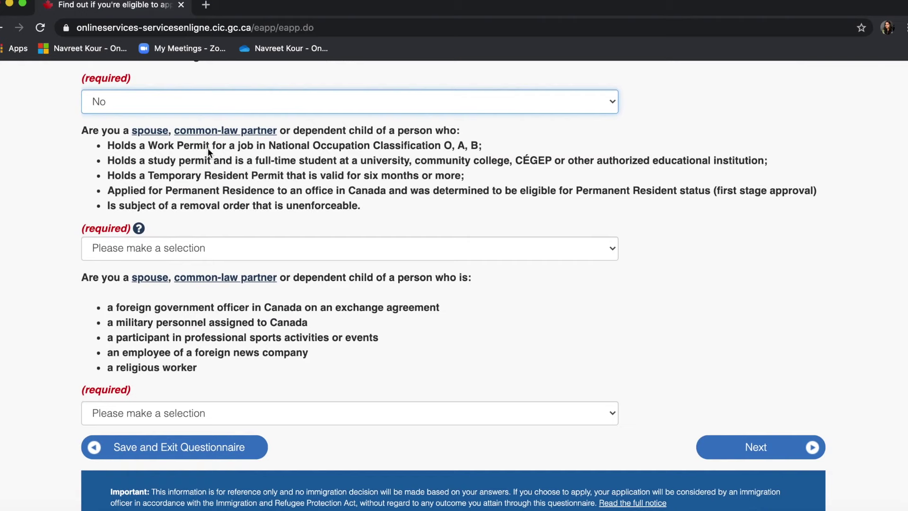
click(336, 251)
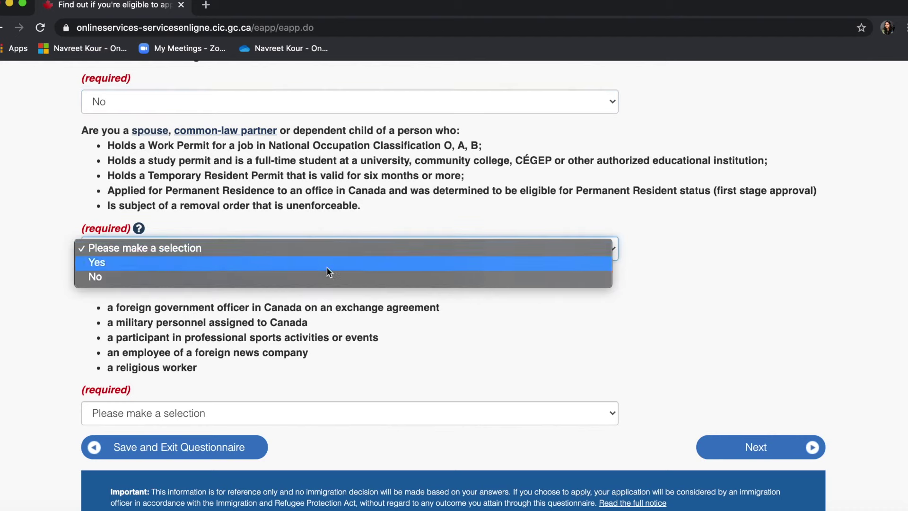
click(323, 275)
scroll(323, 274, down, 3)
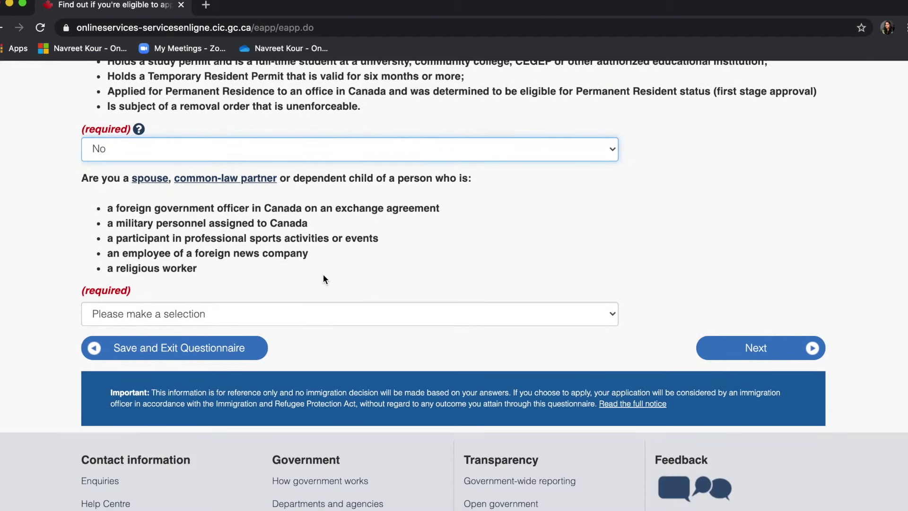
click(317, 307)
click(304, 343)
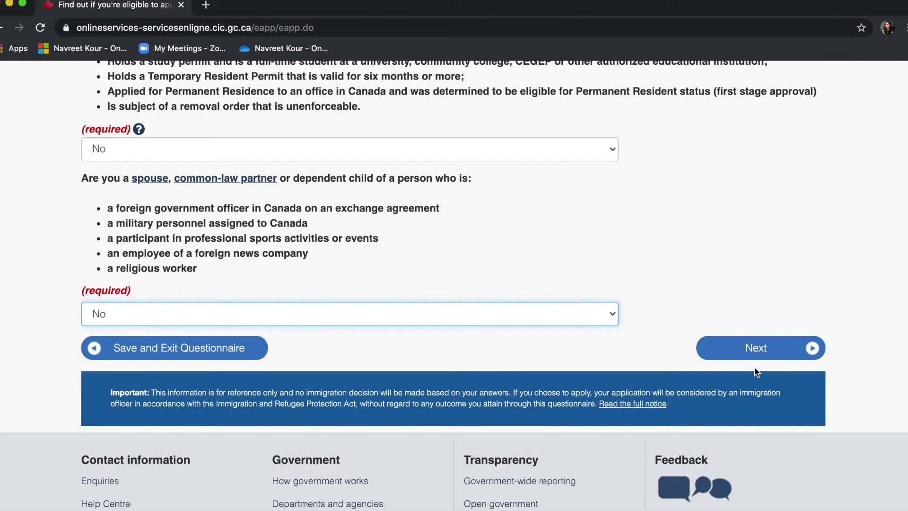
click(754, 352)
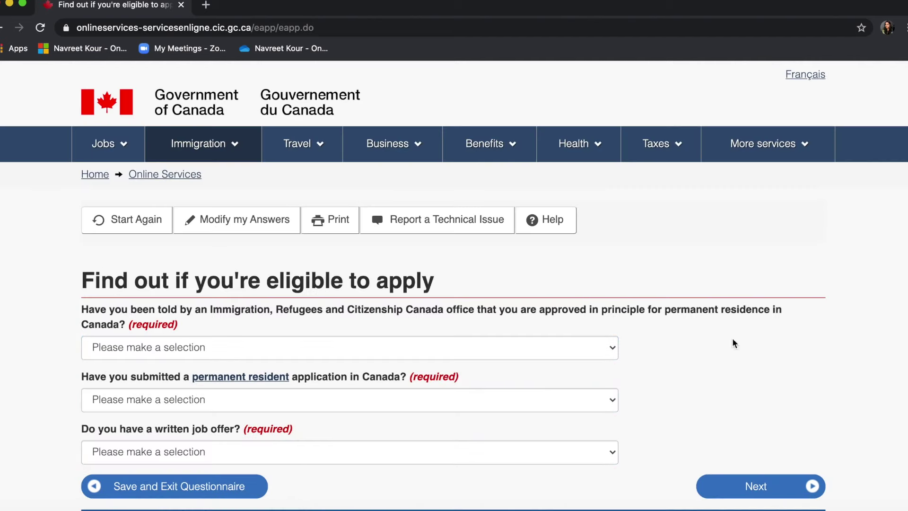
- Answer No to approval in principle, a submitted PR application, and a written job offer
scroll(492, 313, down, 3)
scroll(492, 315, down, 1)
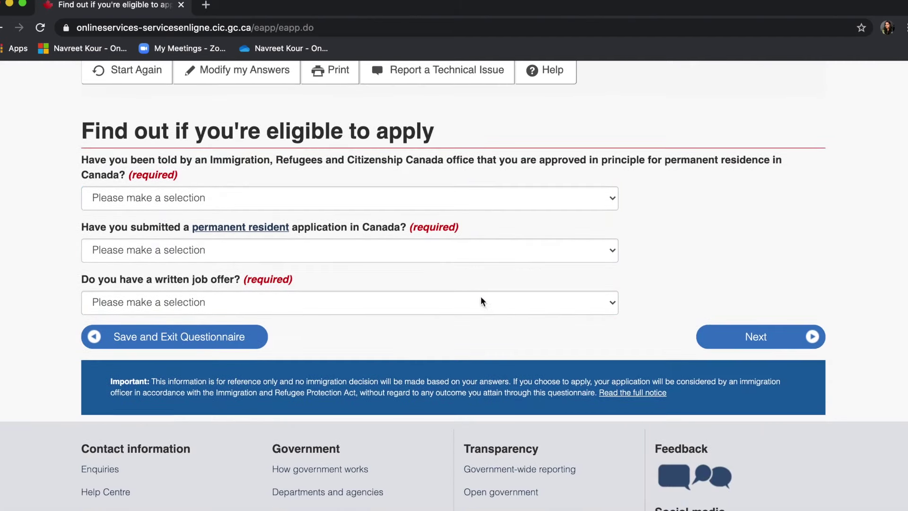
click(549, 197)
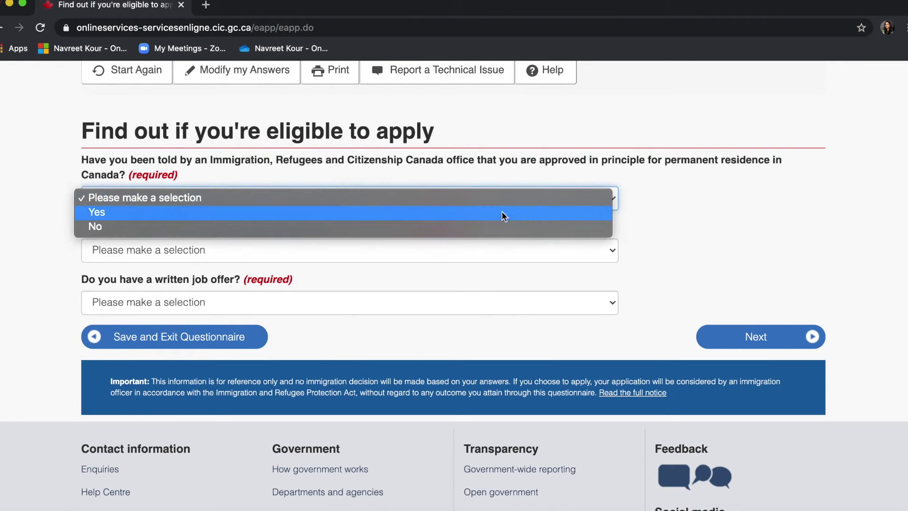
click(492, 226)
scroll(492, 227, down, 1)
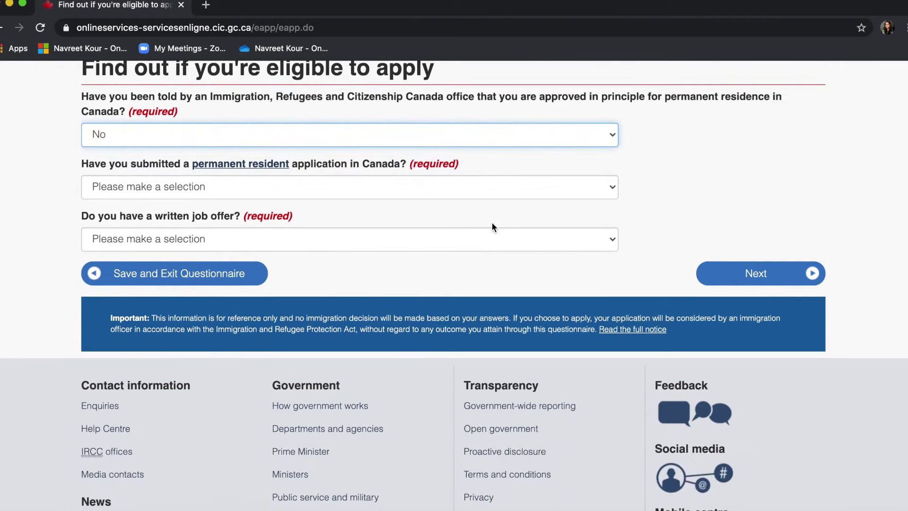
click(448, 189)
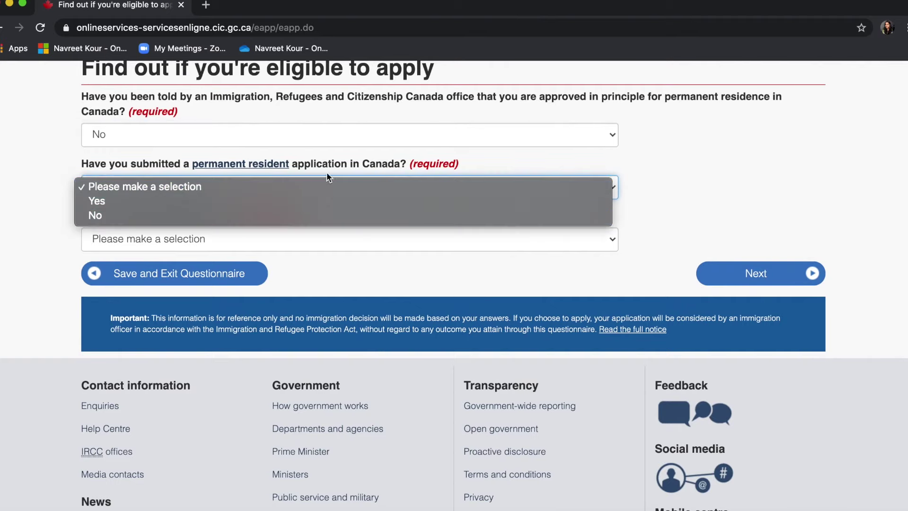
click(353, 214)
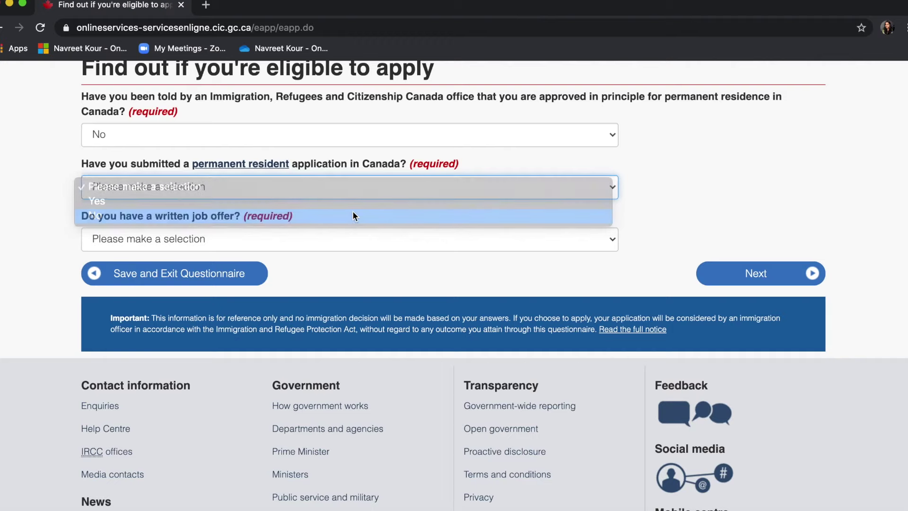
click(340, 240)
click(323, 274)
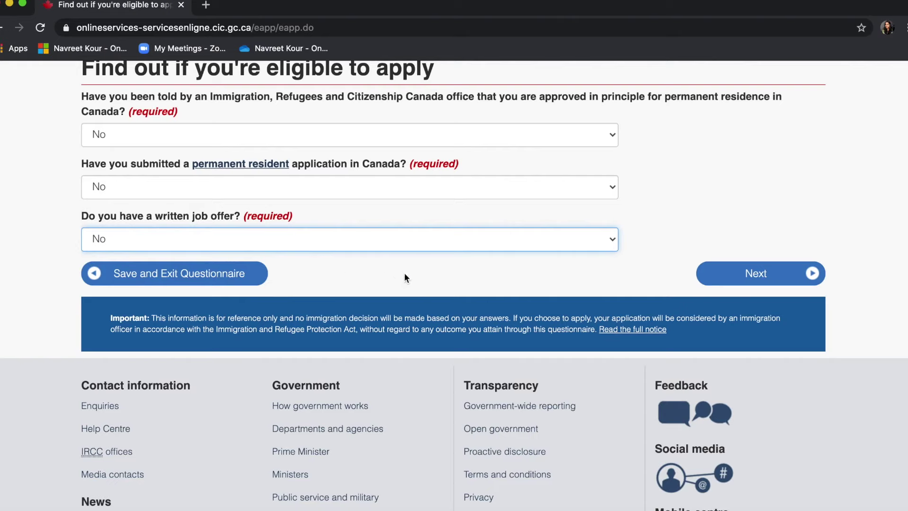
click(737, 277)
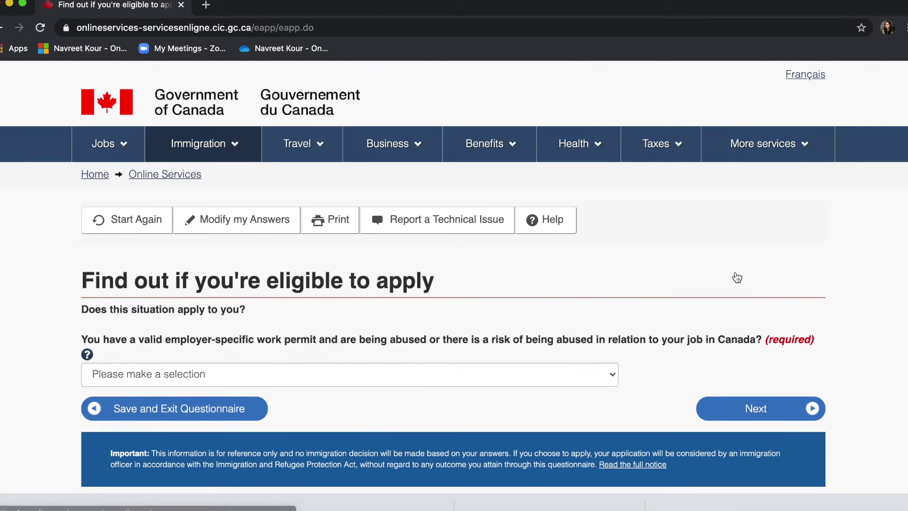
- Answer No to the employer-specific work permit abuse question and continue
scroll(584, 282, down, 5)
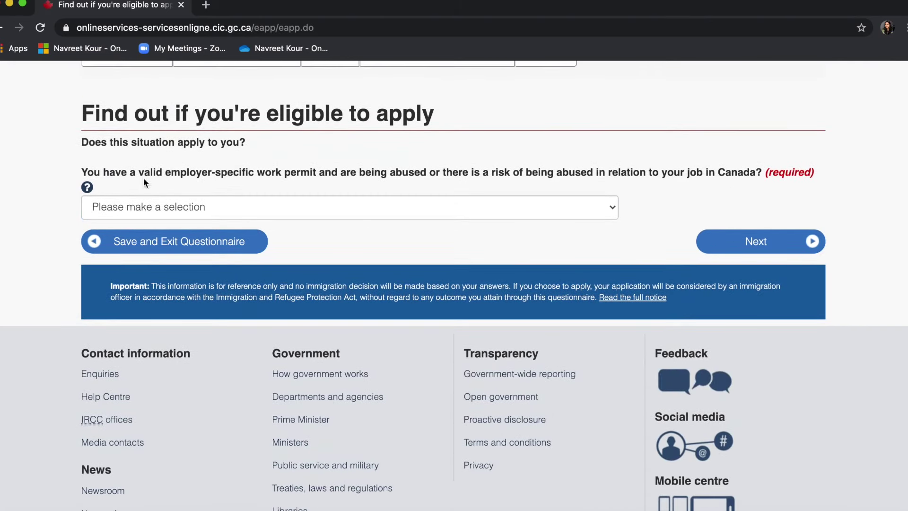
click(391, 206)
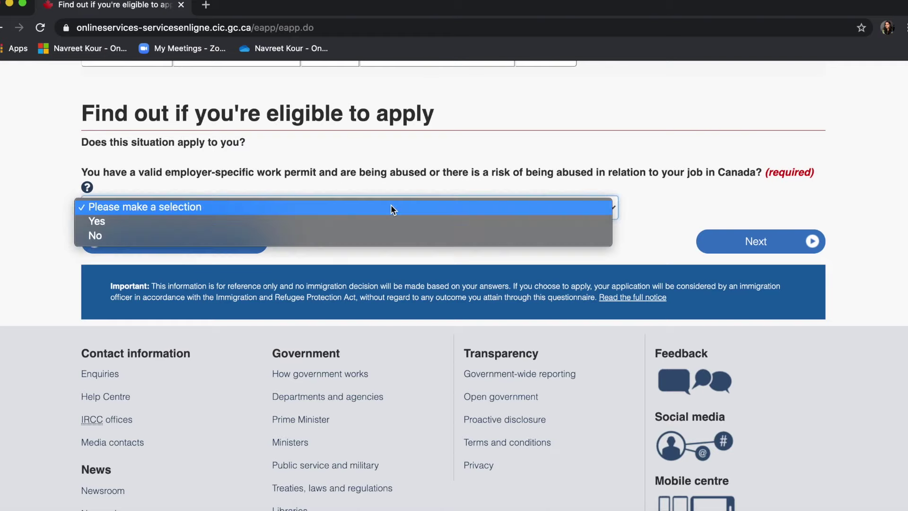
click(382, 235)
click(744, 251)
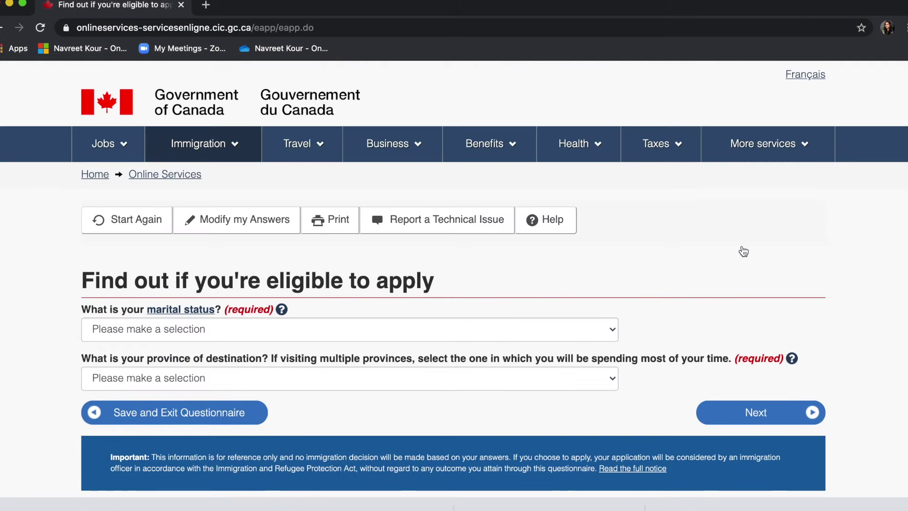
- Set marital status to Never Married/Single and destination province to Quebec, then submit
scroll(744, 251, down, 3)
click(591, 218)
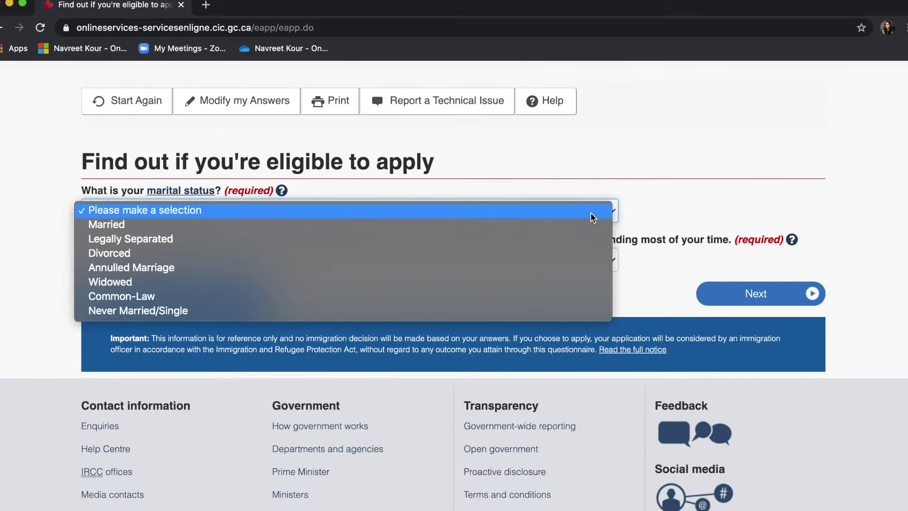
click(484, 311)
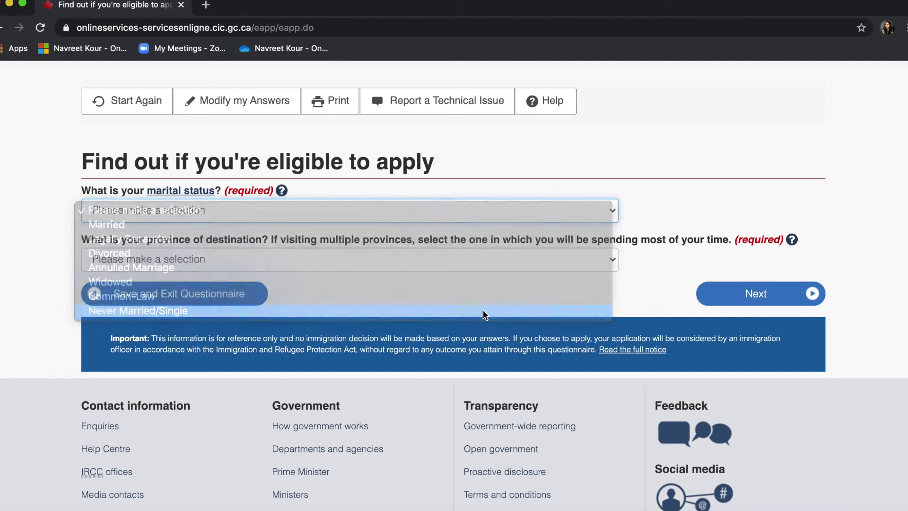
click(511, 259)
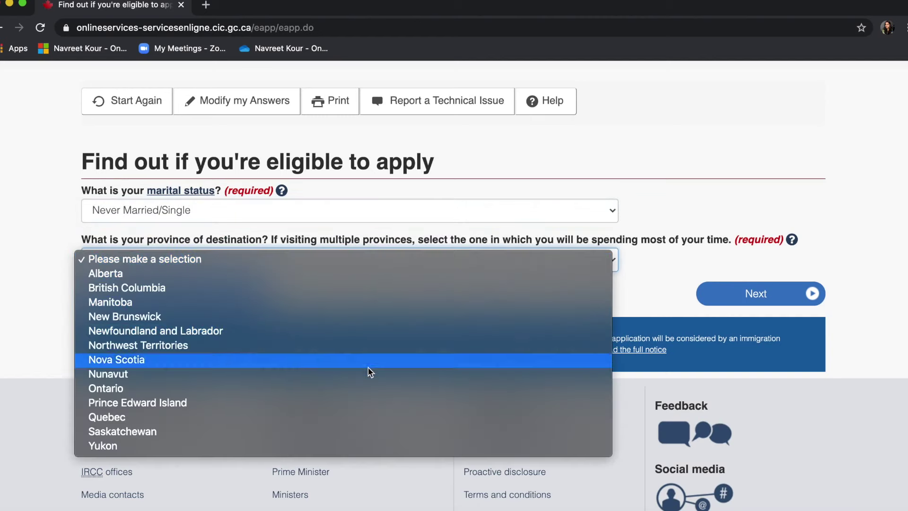
click(345, 418)
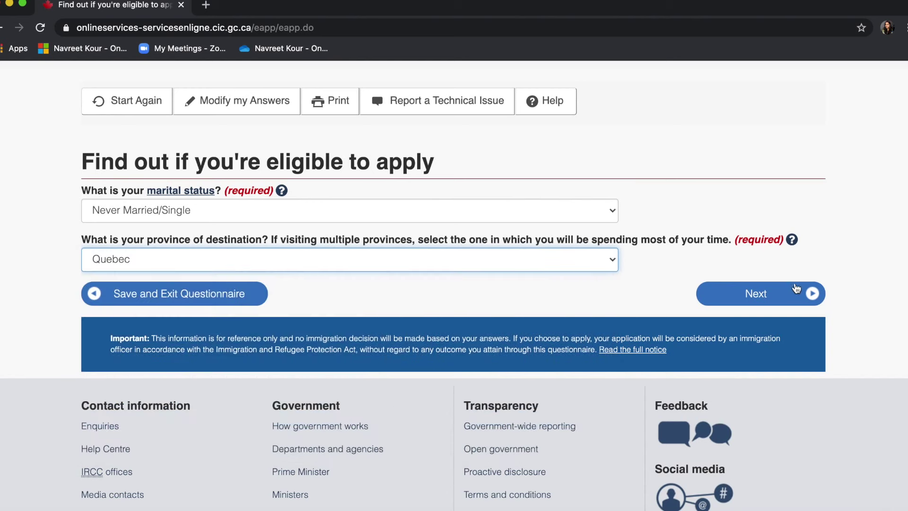
click(797, 288)
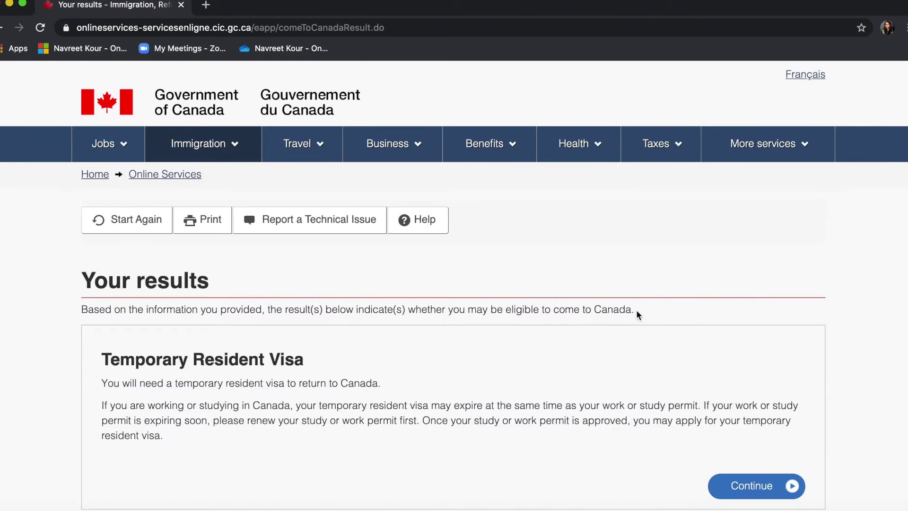
- Proceed from the Temporary Resident Visa result into the personal checklist questions
scroll(638, 313, down, 3)
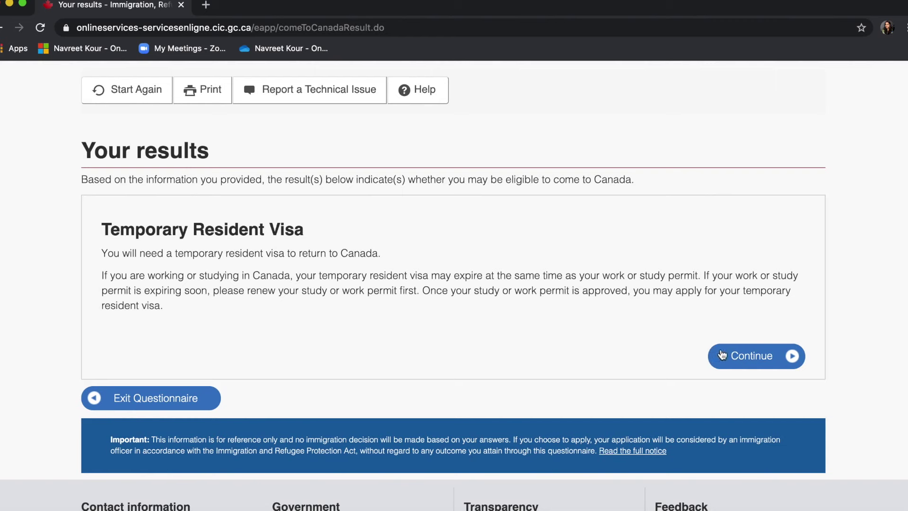
click(743, 360)
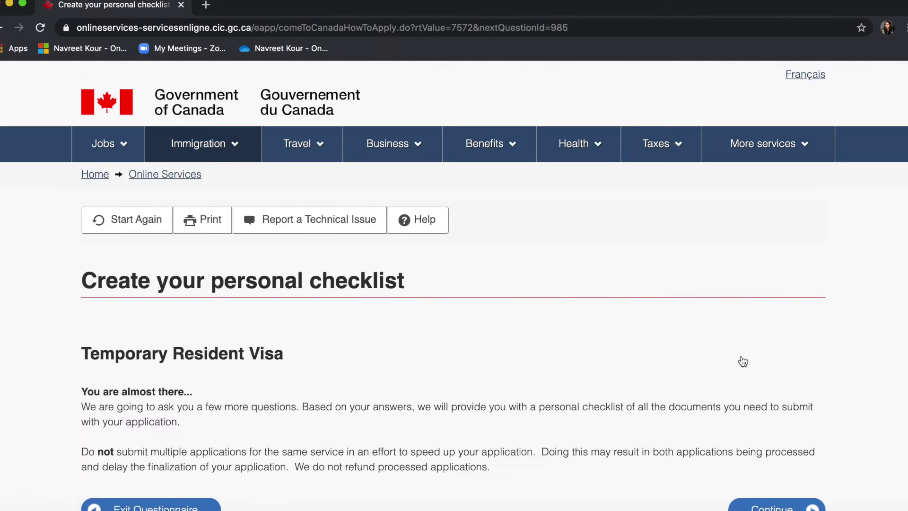
scroll(742, 361, down, 4)
click(774, 346)
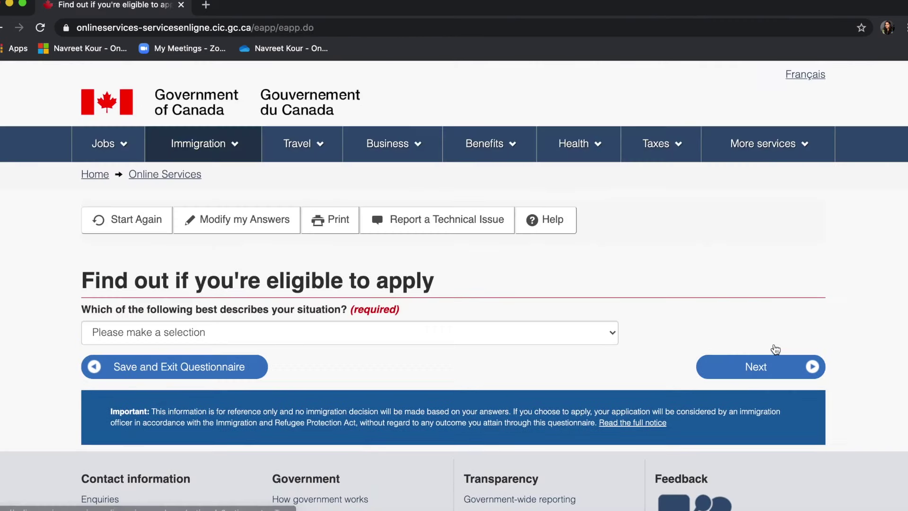
- Answer the situation question with 'I have an open work permit' and submit
scroll(595, 294, down, 3)
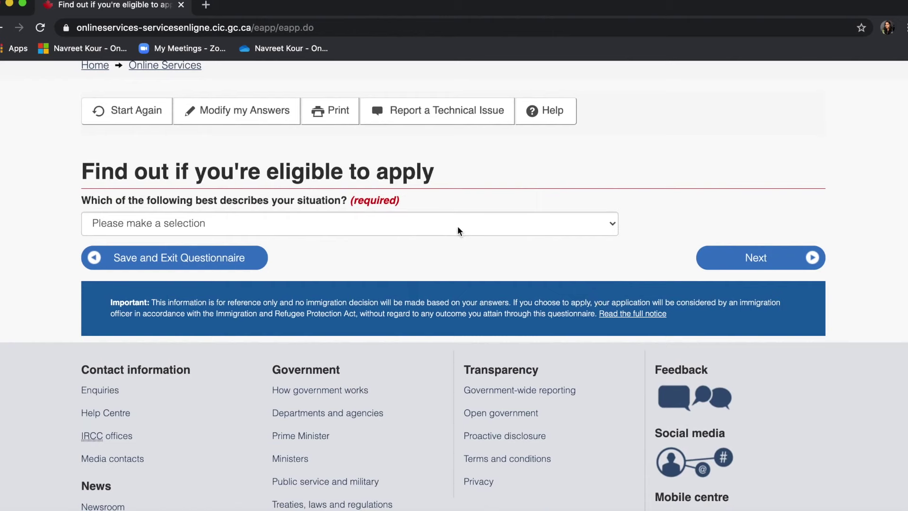
click(458, 226)
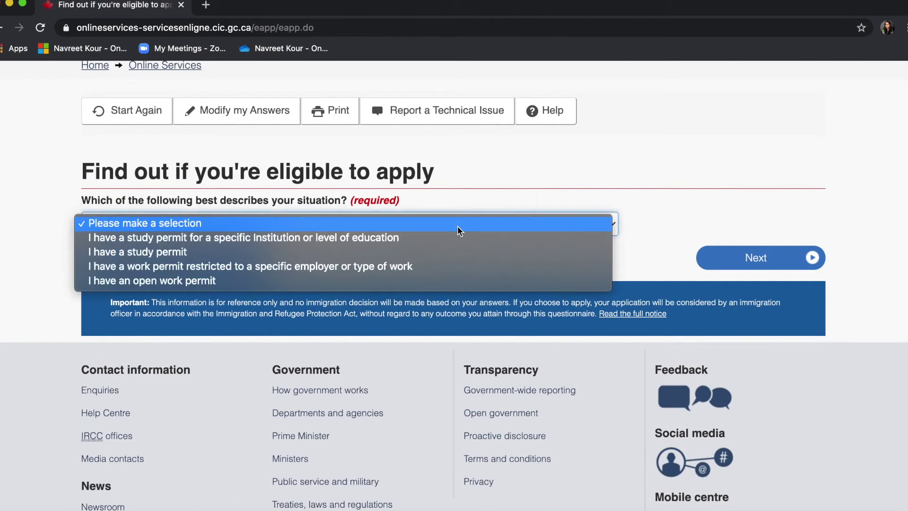
click(253, 282)
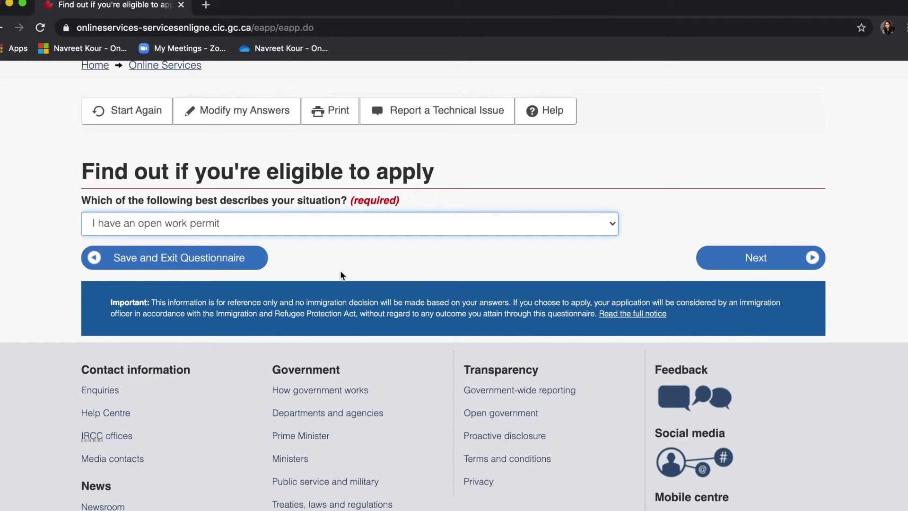
click(732, 259)
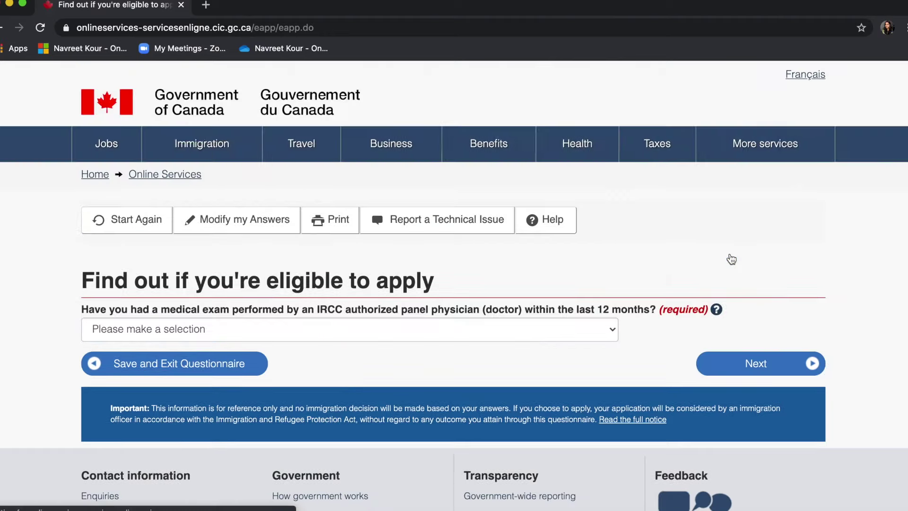
- Answer No to a recent panel-physician medical exam and to living in a designated country
scroll(732, 259, down, 3)
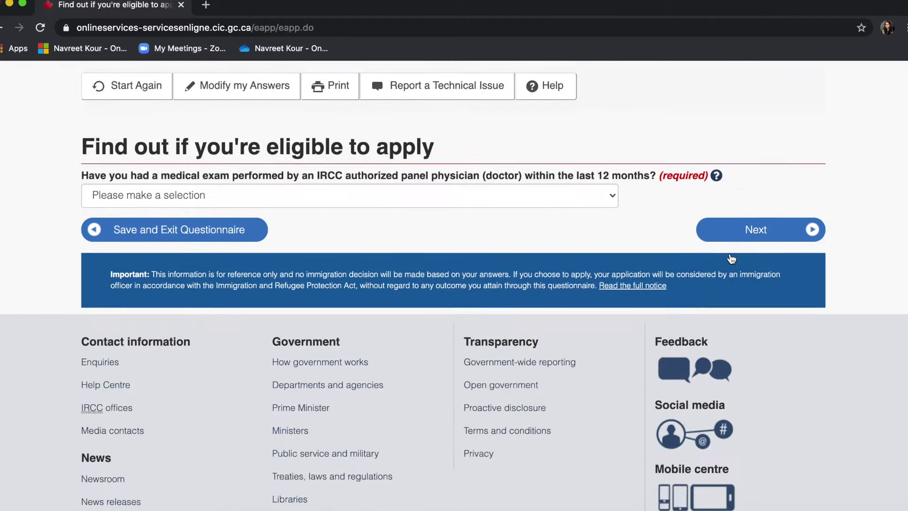
click(562, 194)
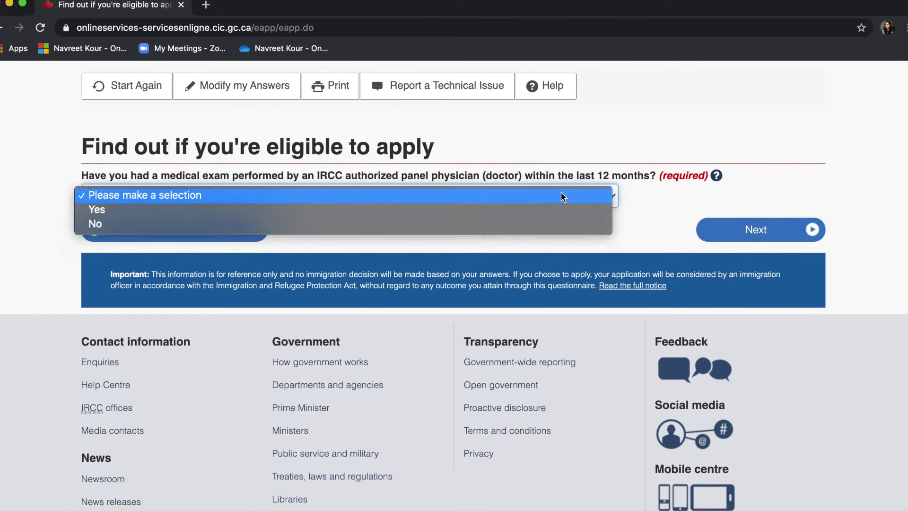
click(526, 222)
click(765, 231)
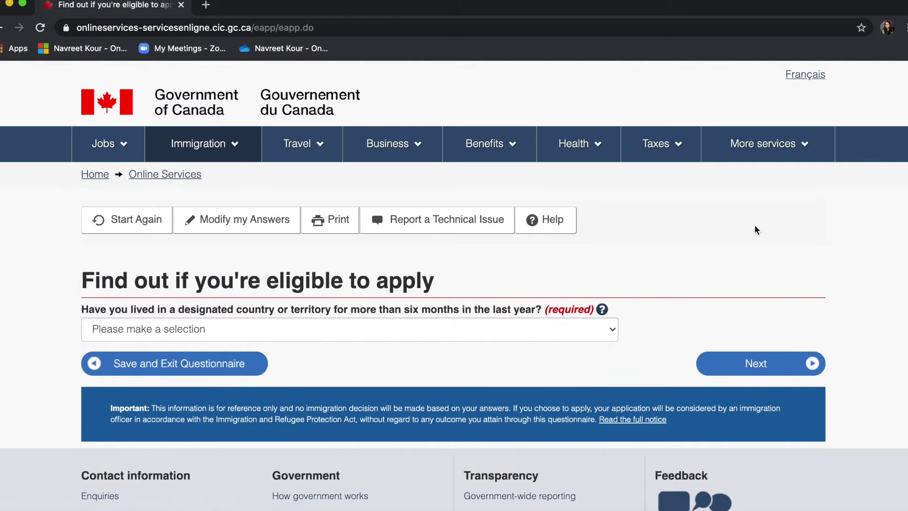
scroll(530, 260, down, 2)
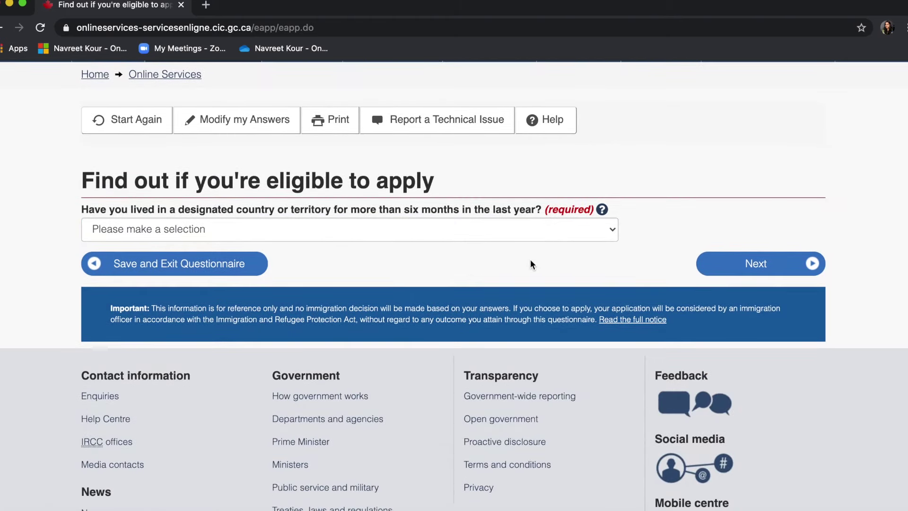
click(525, 230)
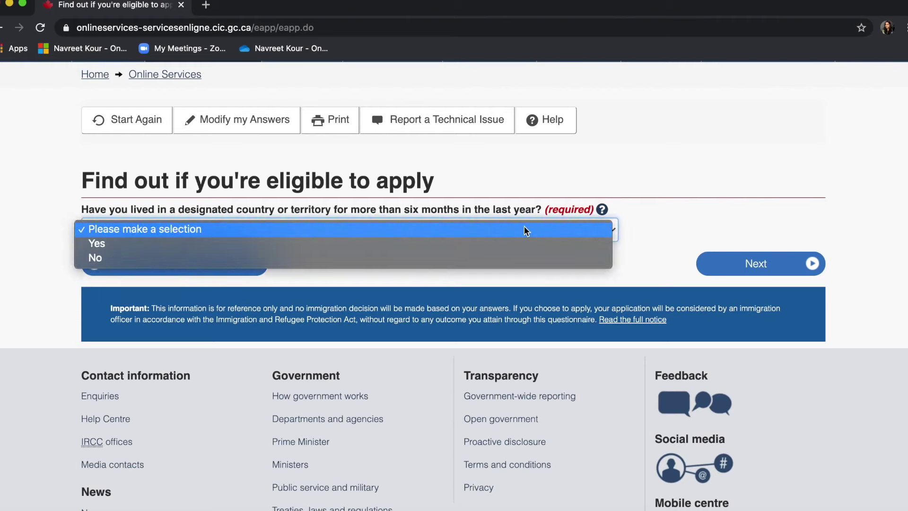
click(491, 258)
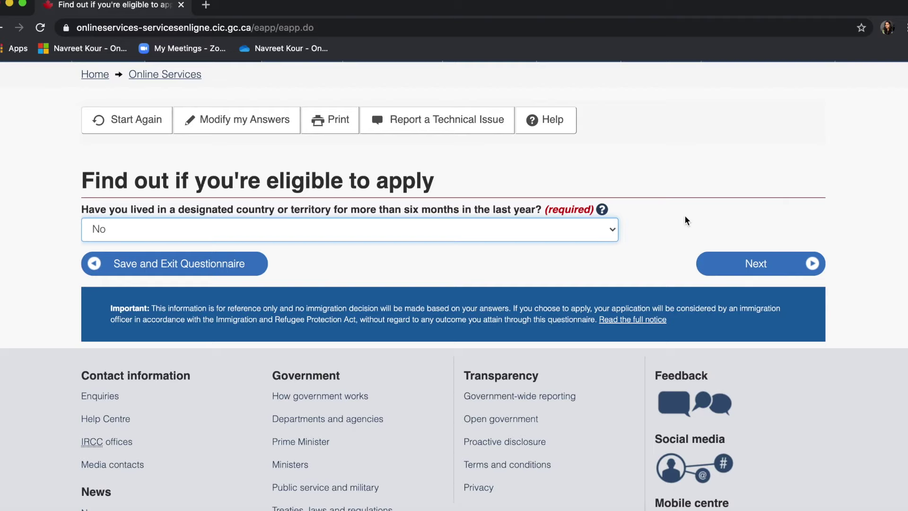
click(721, 270)
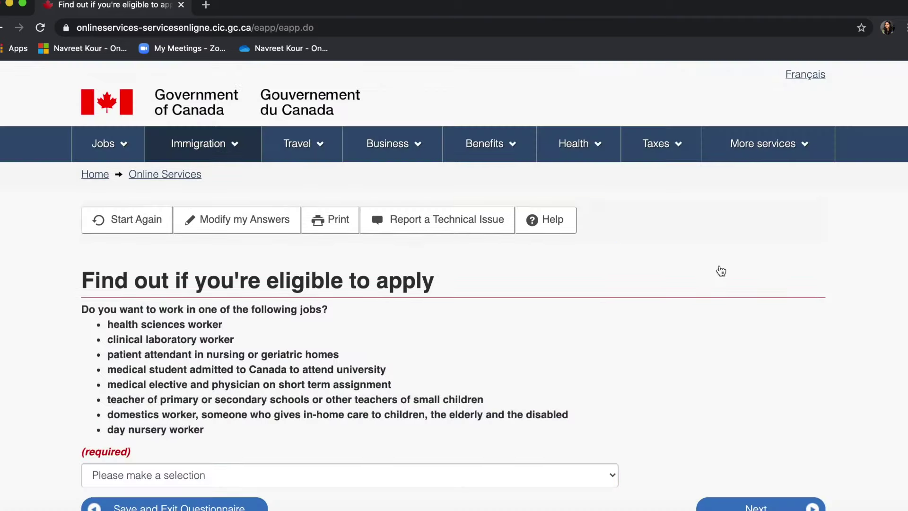
- Answer No to working in any of the listed jobs
scroll(596, 308, down, 3)
scroll(597, 310, down, 3)
scroll(597, 310, up, 2)
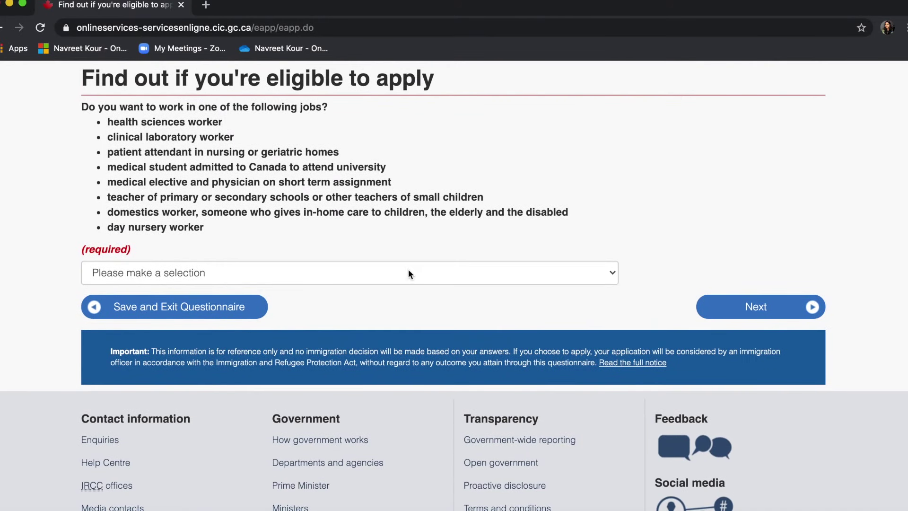
click(396, 277)
click(391, 302)
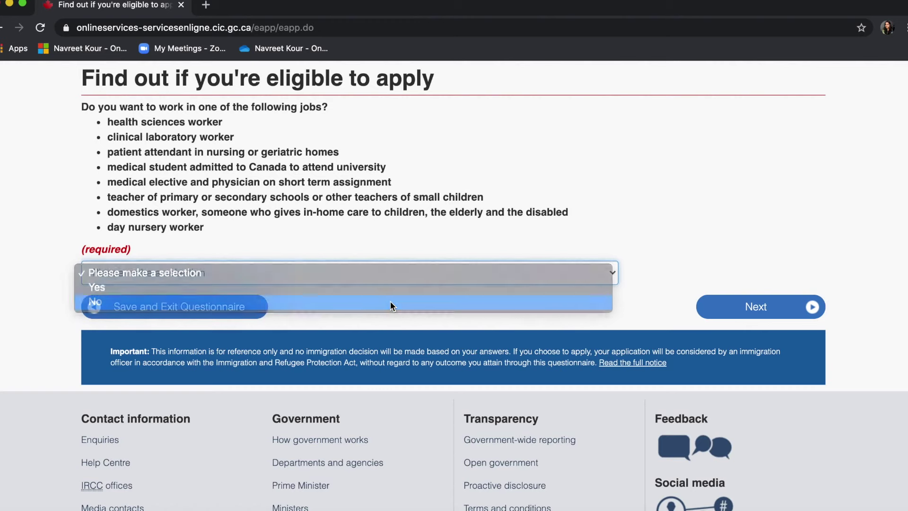
click(718, 309)
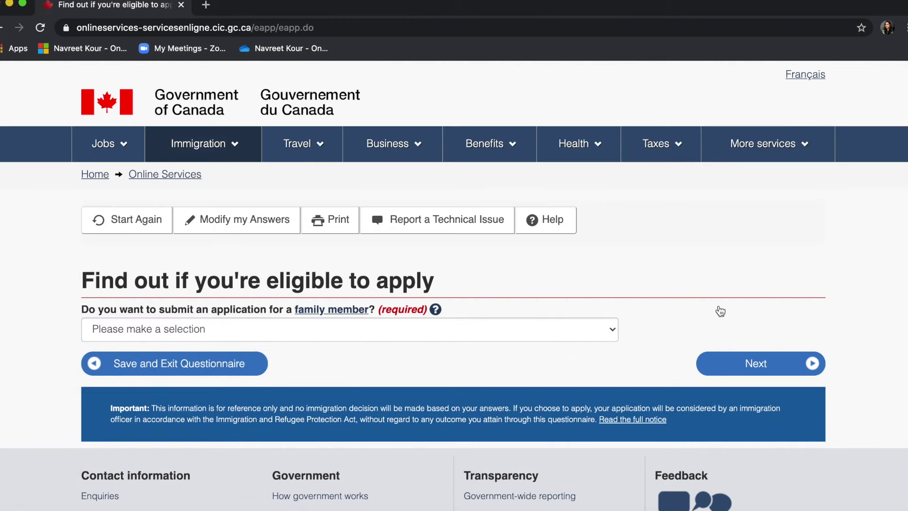
- Answer No to applying for a family member and to giving someone application access
scroll(720, 310, down, 3)
scroll(720, 311, down, 1)
click(523, 211)
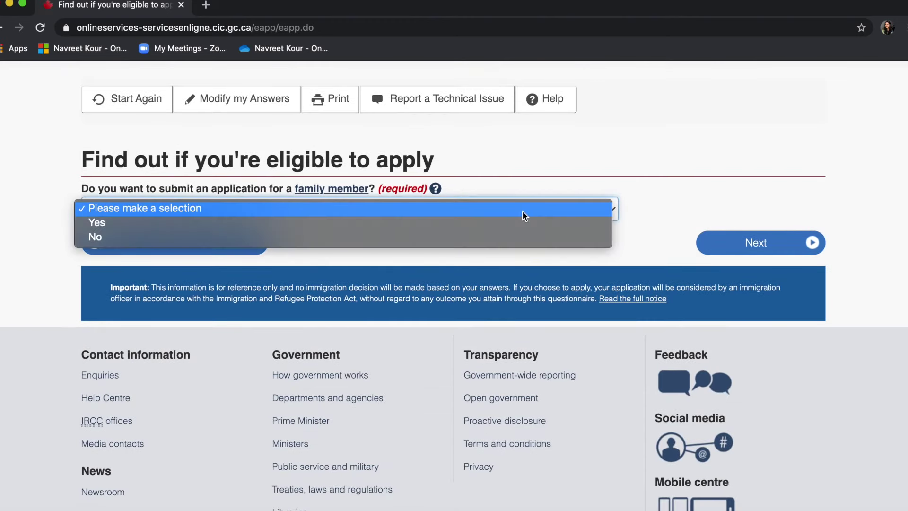
click(504, 239)
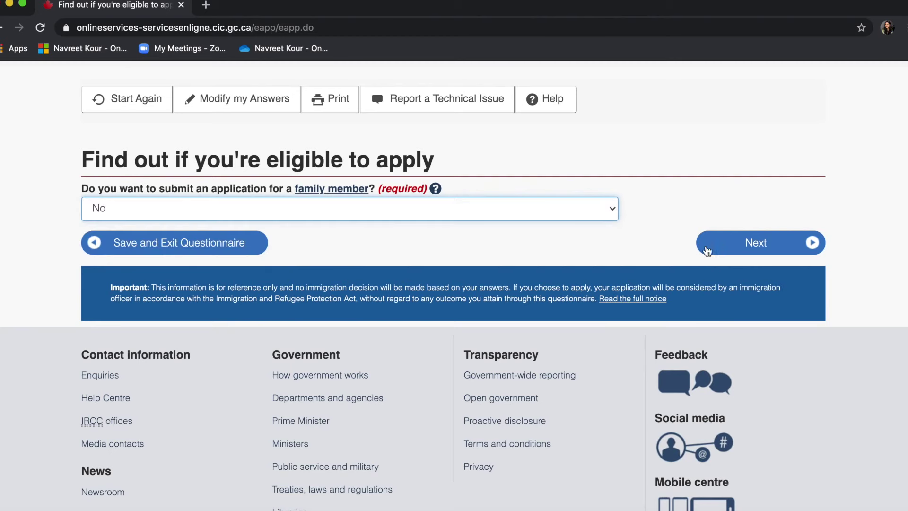
click(724, 251)
scroll(520, 303, down, 3)
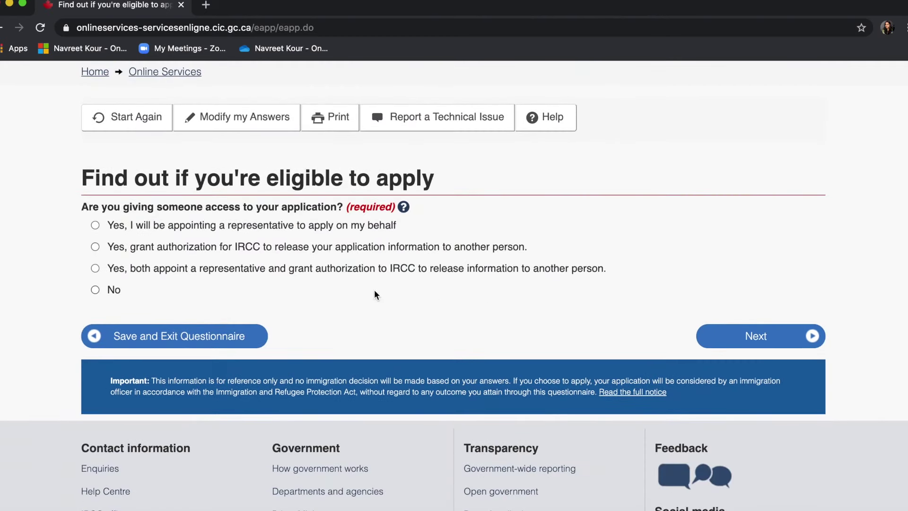
click(95, 290)
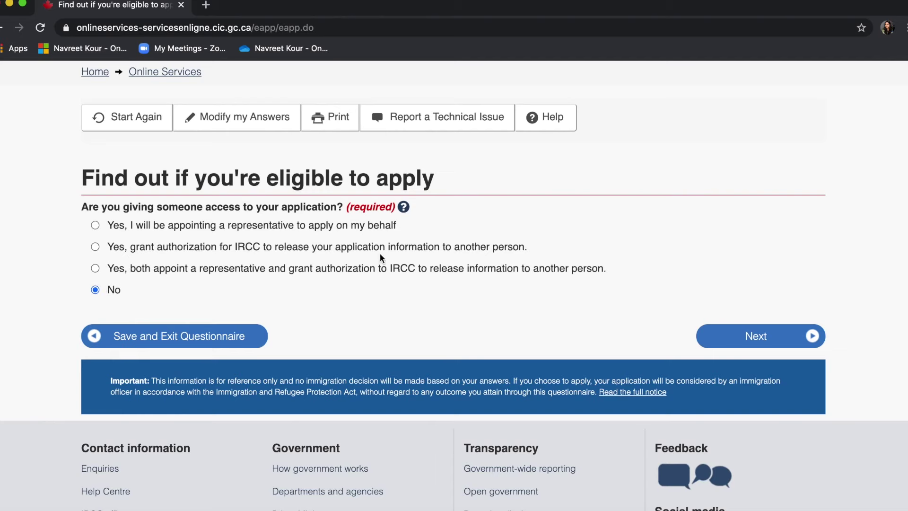
click(715, 332)
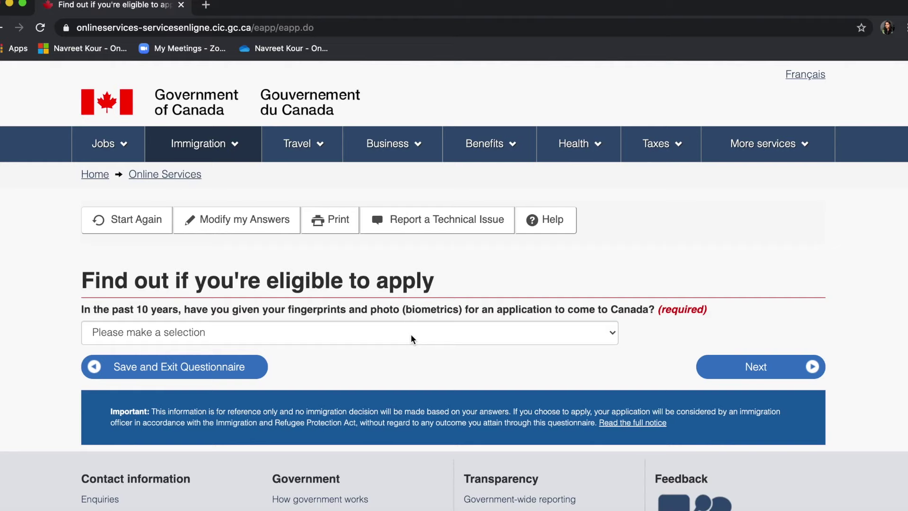
- Answer No to previous biometrics and 'Yes, I will be paying my application fees'
click(411, 338)
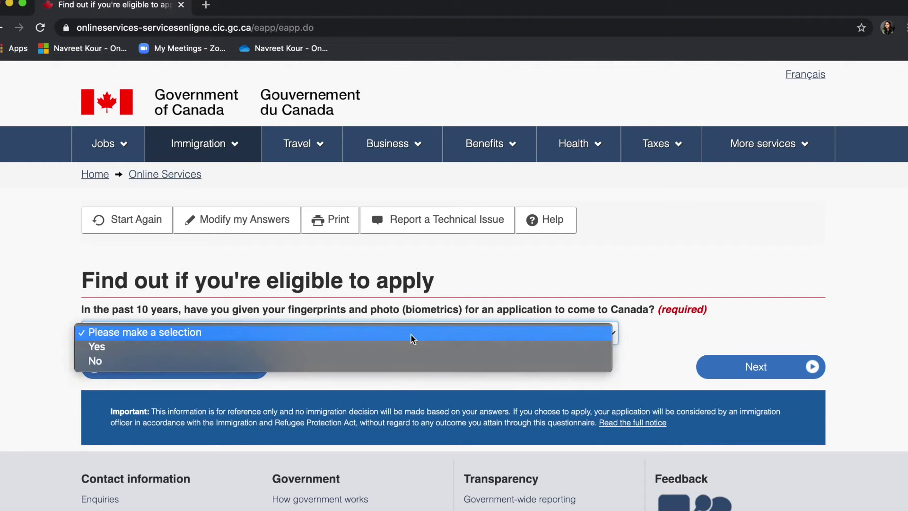
click(397, 362)
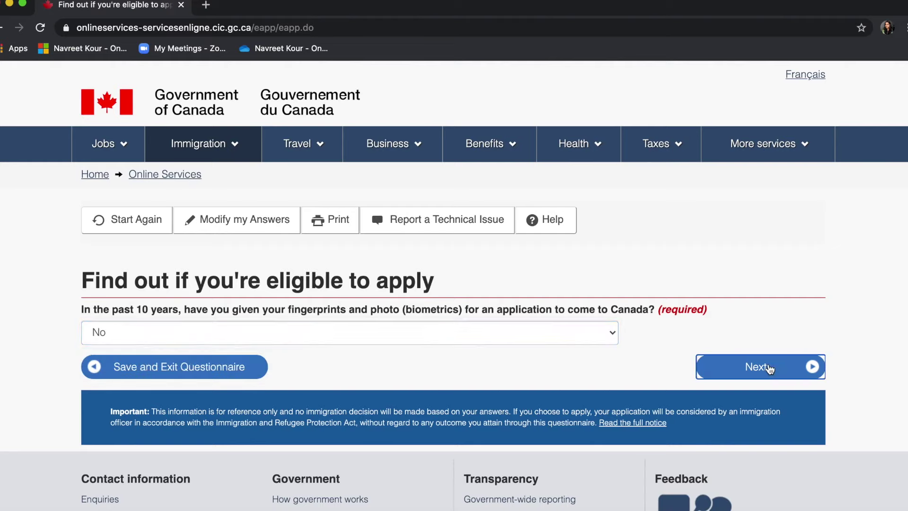
click(769, 369)
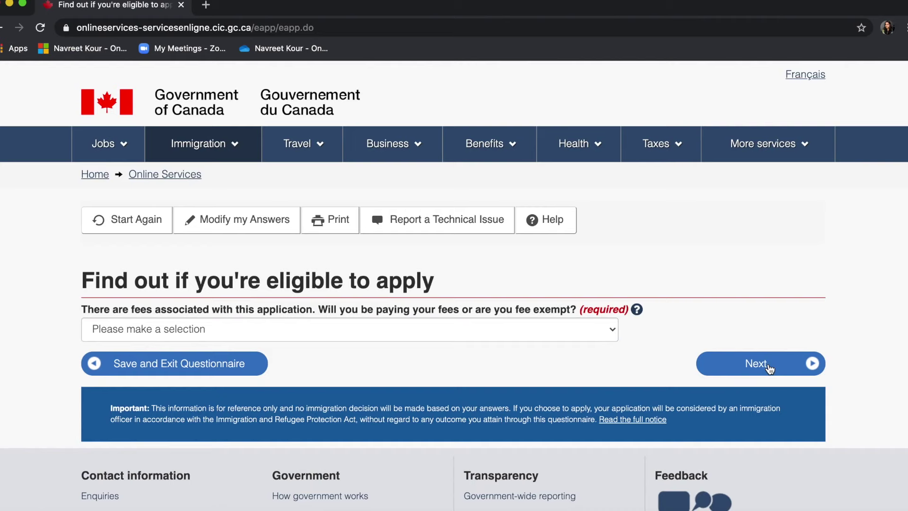
click(589, 333)
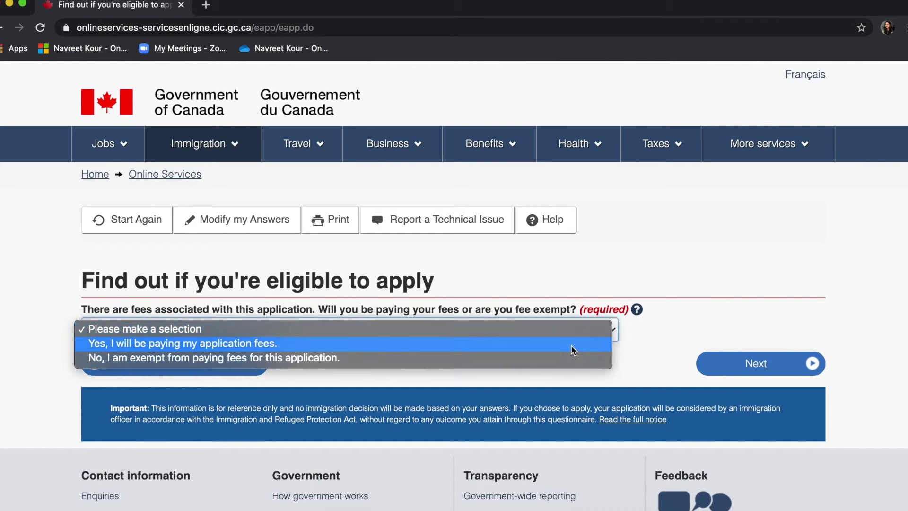
click(572, 344)
click(732, 372)
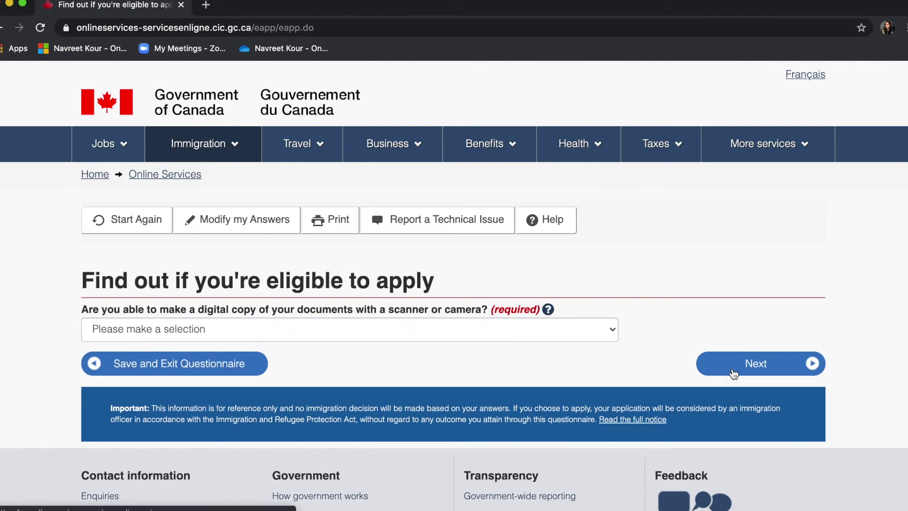
- Answer Yes to making digital copies and to paying fees online, then submit
click(409, 334)
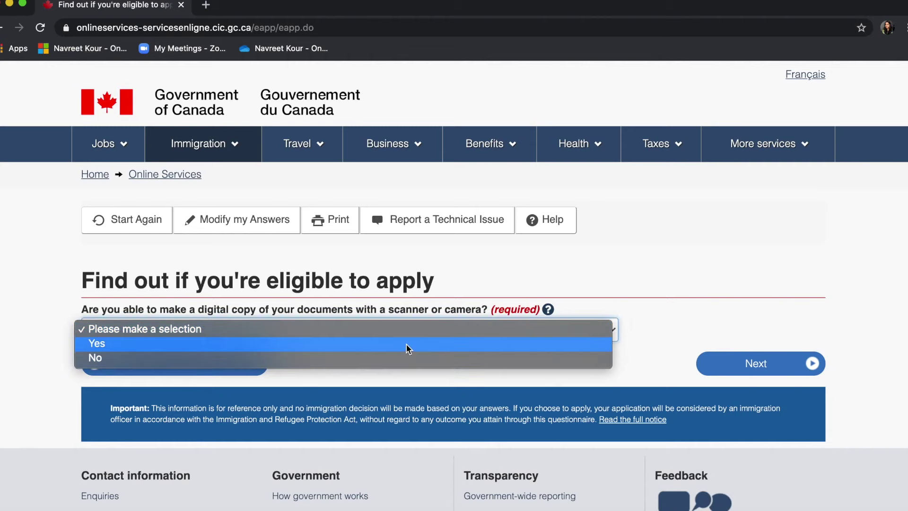
click(407, 345)
click(714, 367)
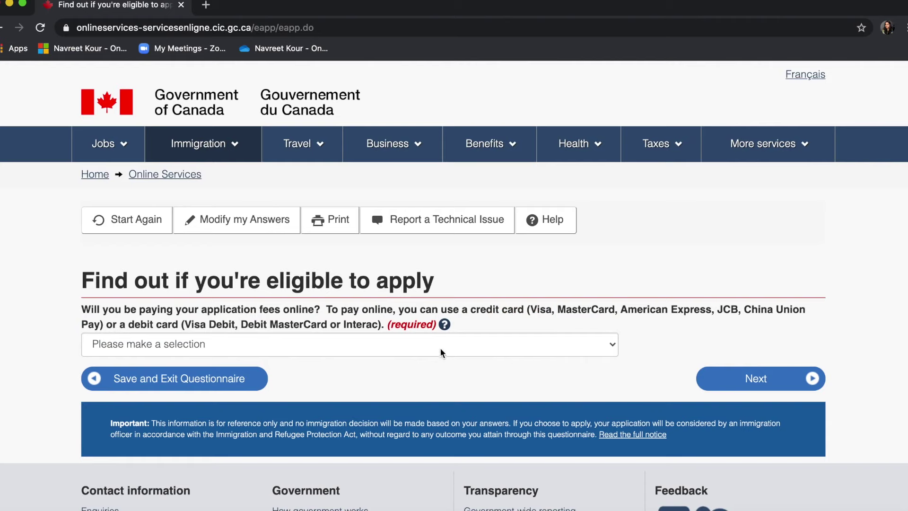
click(440, 353)
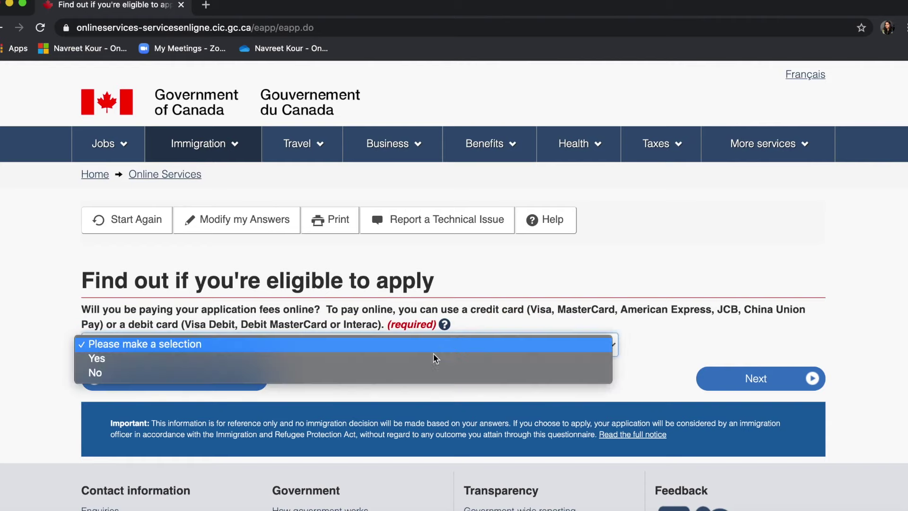
click(426, 361)
click(736, 377)
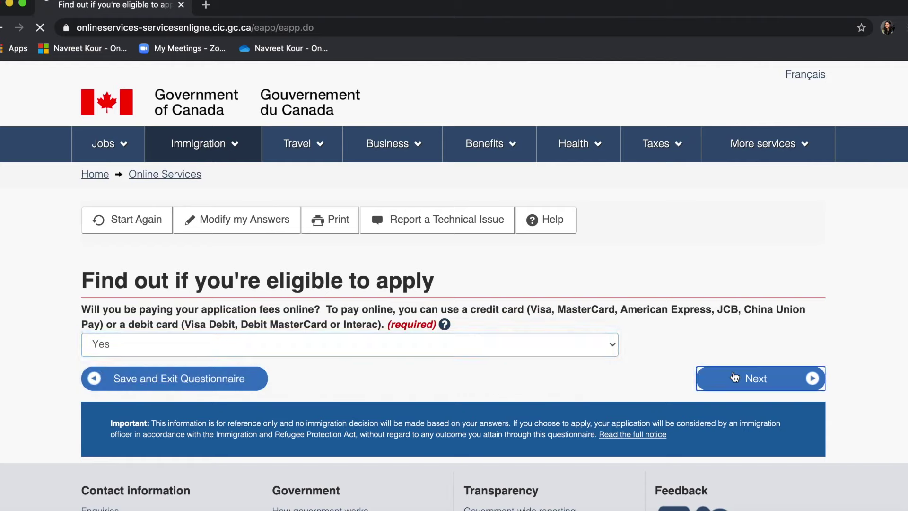
- Confirm the reviewed eligibility answers and move past the submission steps to the document checklist
scroll(524, 367, down, 8)
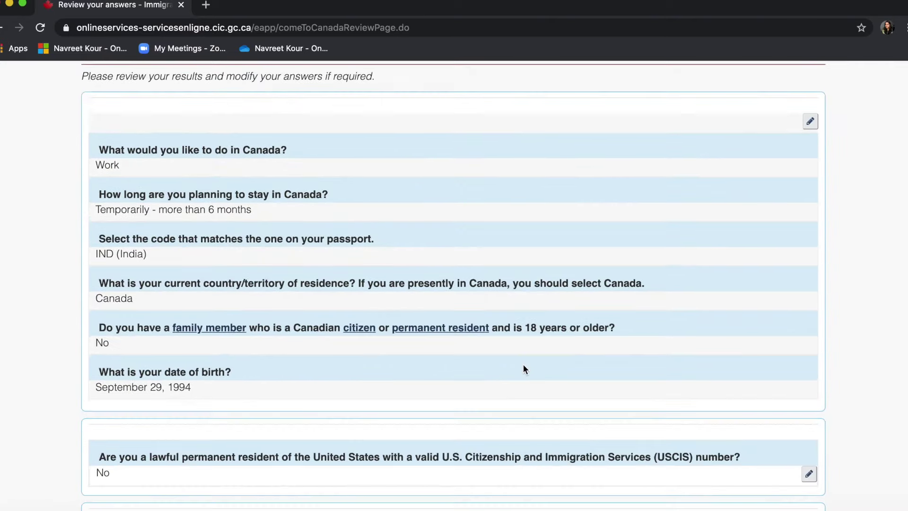
scroll(523, 366, up, 3)
scroll(524, 365, down, 20)
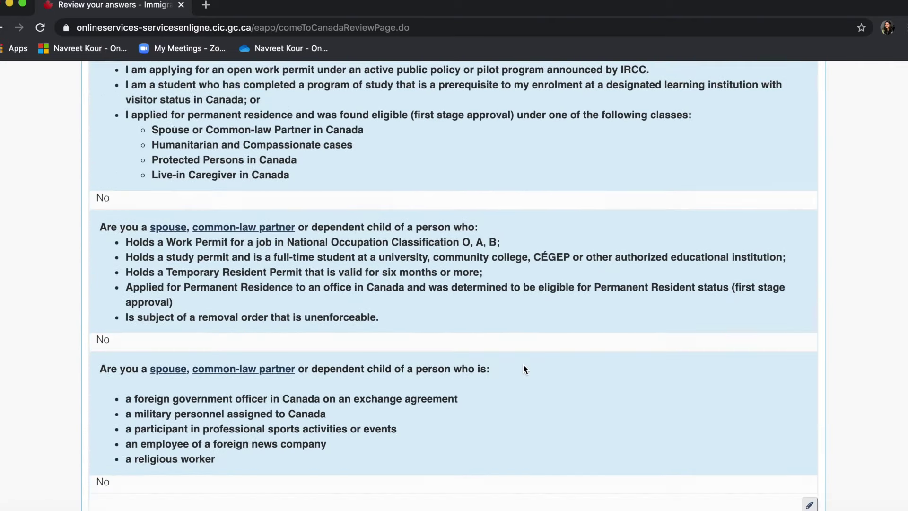
scroll(523, 369, down, 20)
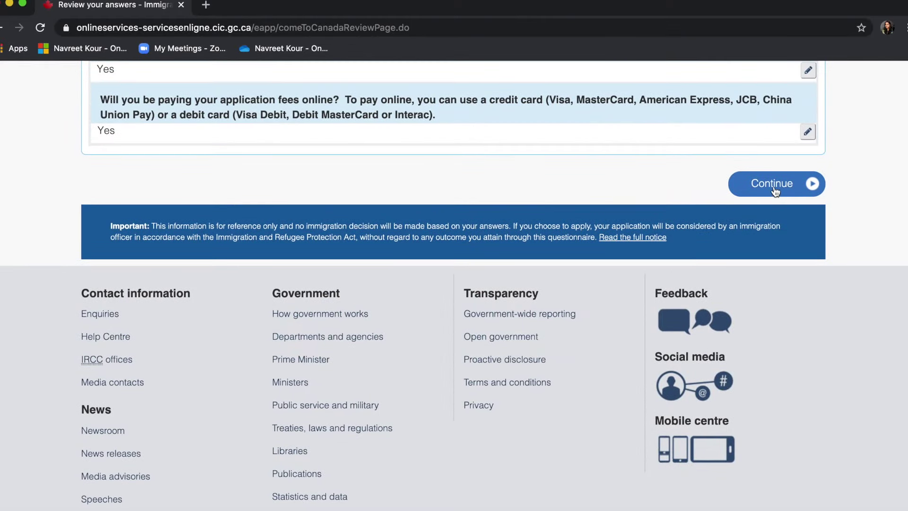
click(775, 189)
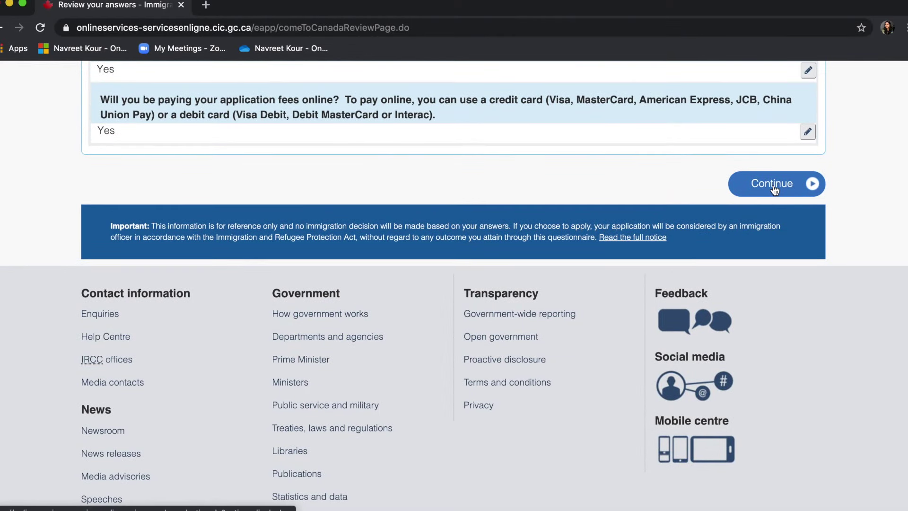
scroll(775, 190, down, 20)
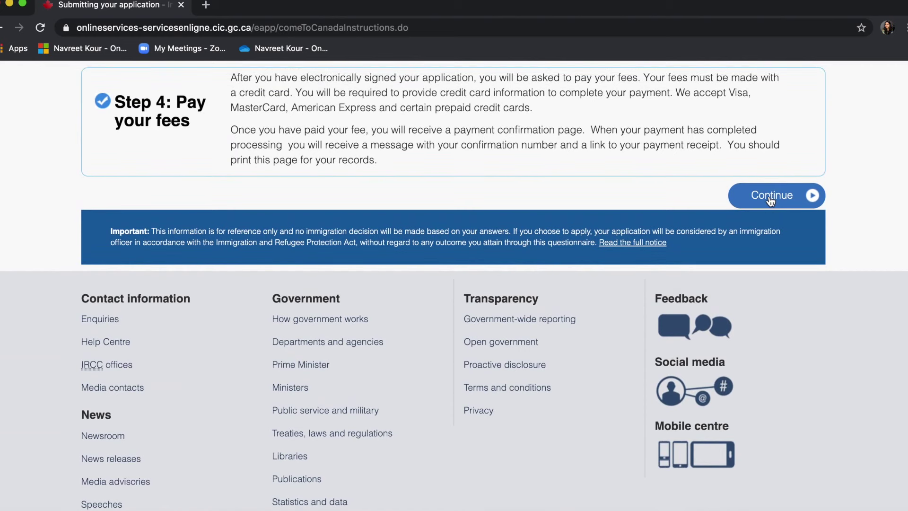
click(772, 201)
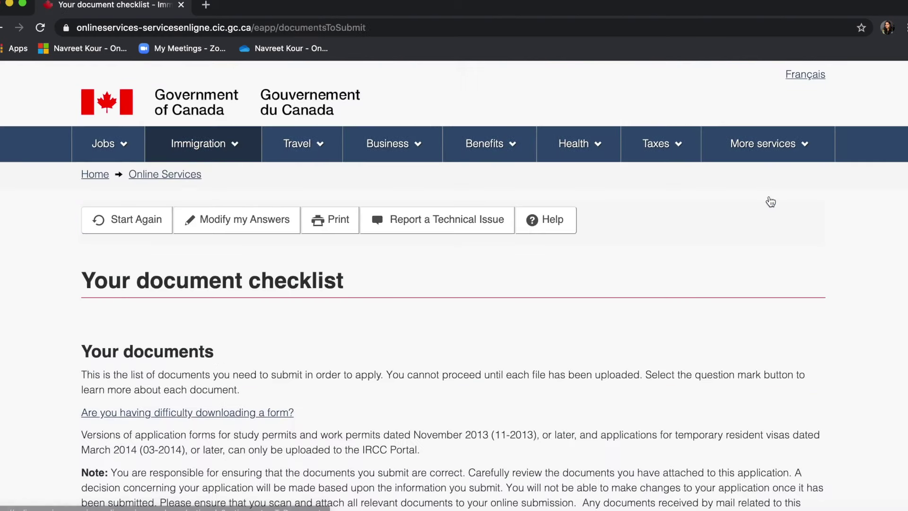
- Read through the document checklist and view the Passport document instructions
scroll(771, 201, down, 4)
scroll(772, 201, down, 7)
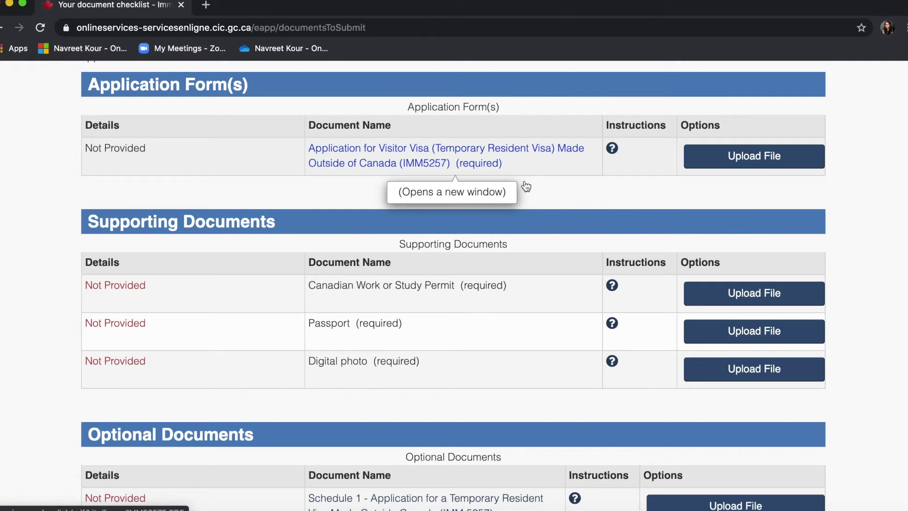
scroll(526, 186, down, 2)
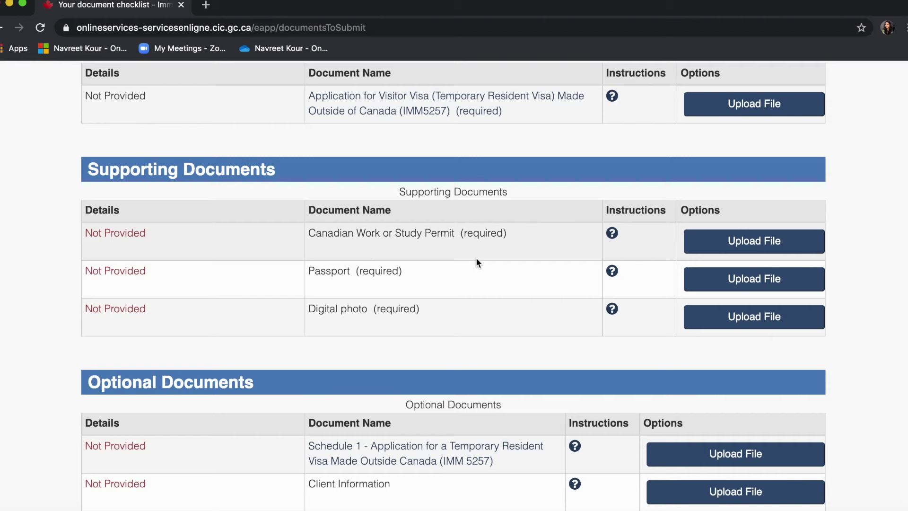
scroll(476, 258, down, 2)
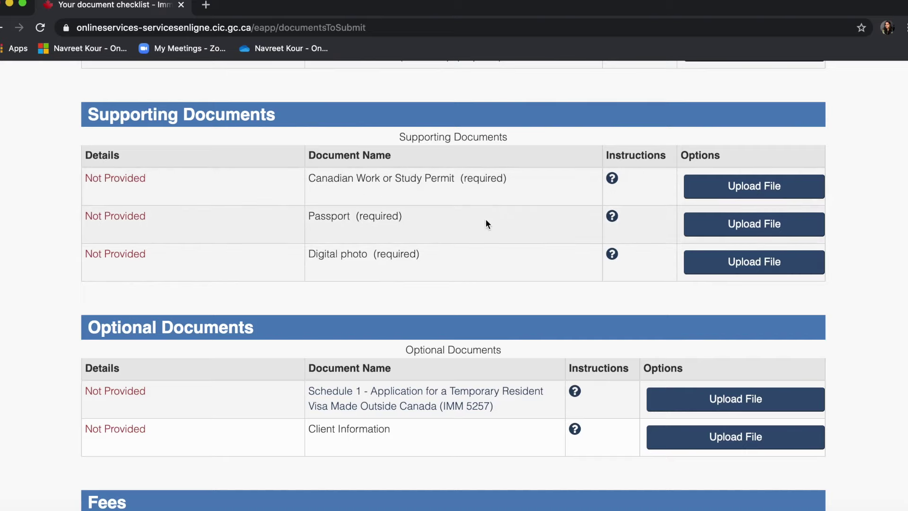
click(613, 217)
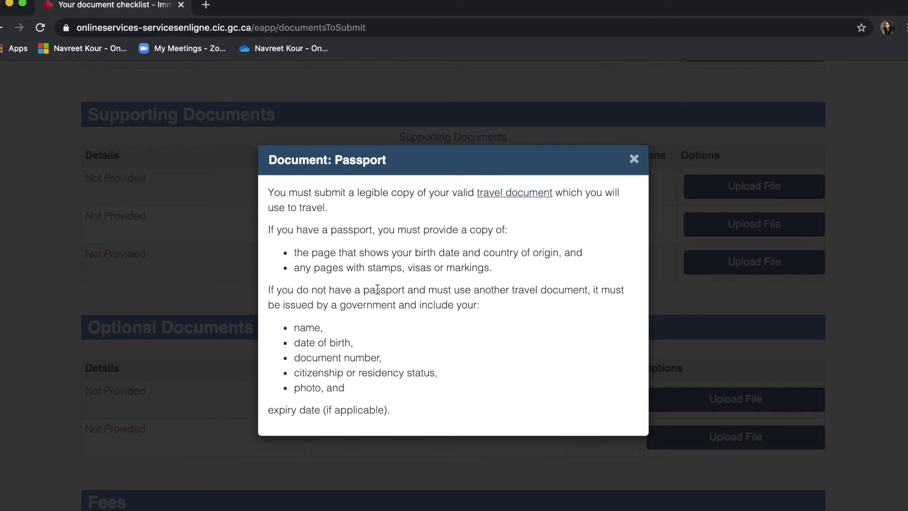
click(634, 160)
- Review the Fees table showing the $185 total
scroll(633, 161, down, 4)
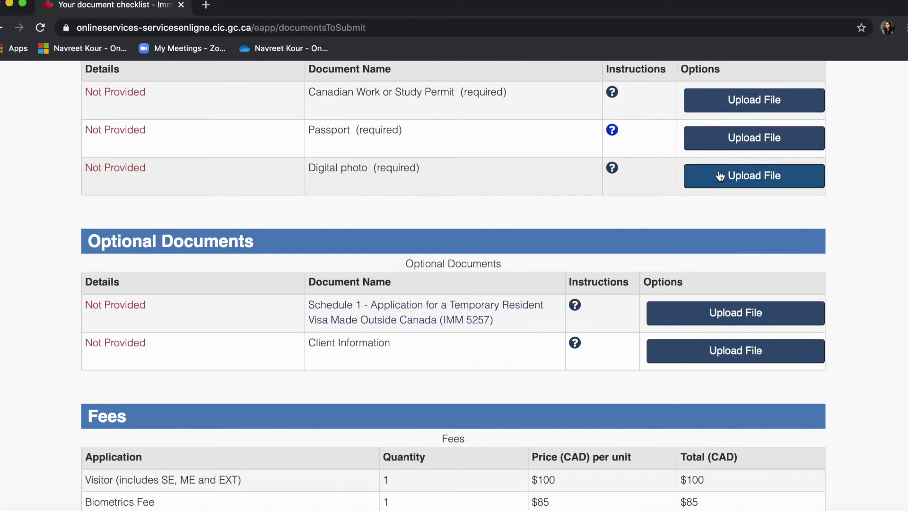
scroll(650, 188, down, 4)
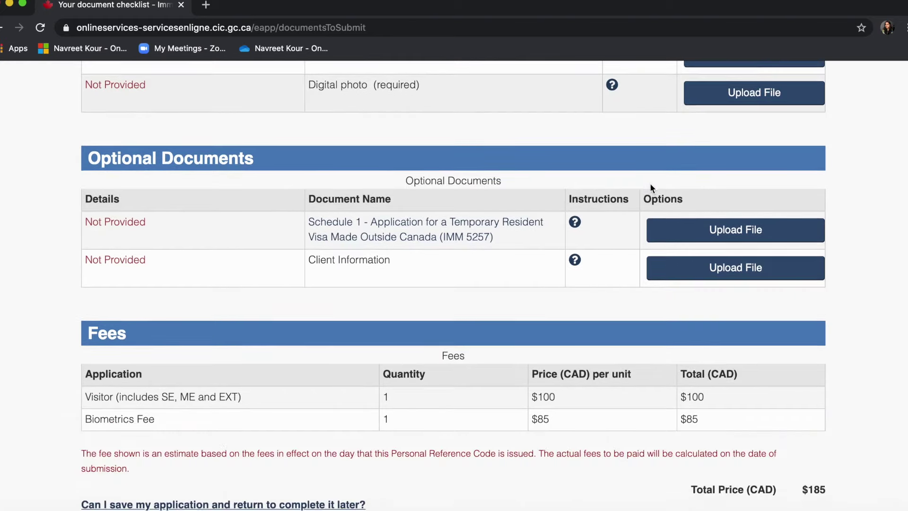
scroll(651, 188, down, 4)
scroll(652, 187, up, 20)
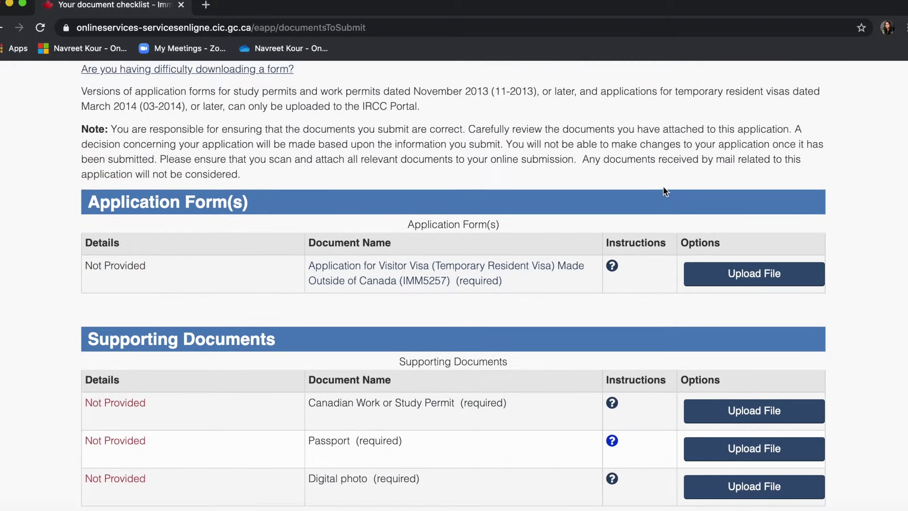
scroll(652, 369, down, 9)
scroll(651, 370, down, 10)
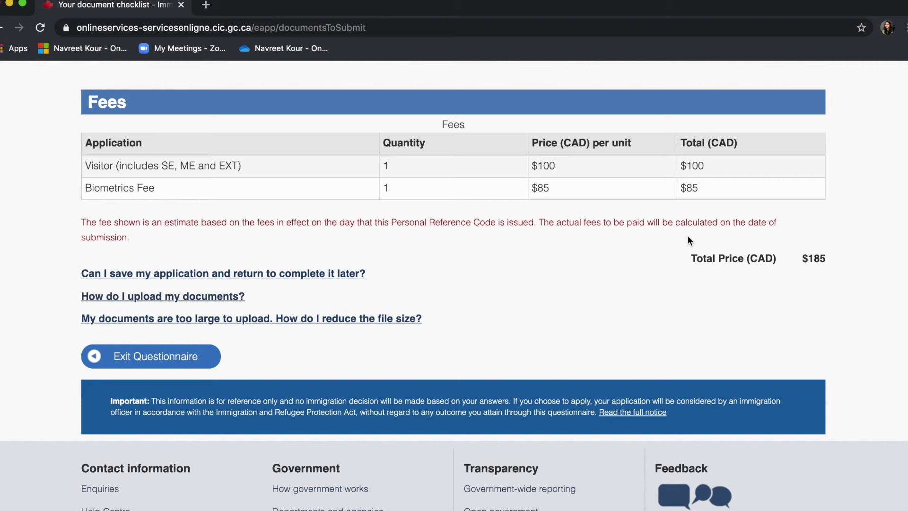
scroll(519, 345, down, 3)
scroll(519, 344, up, 5)
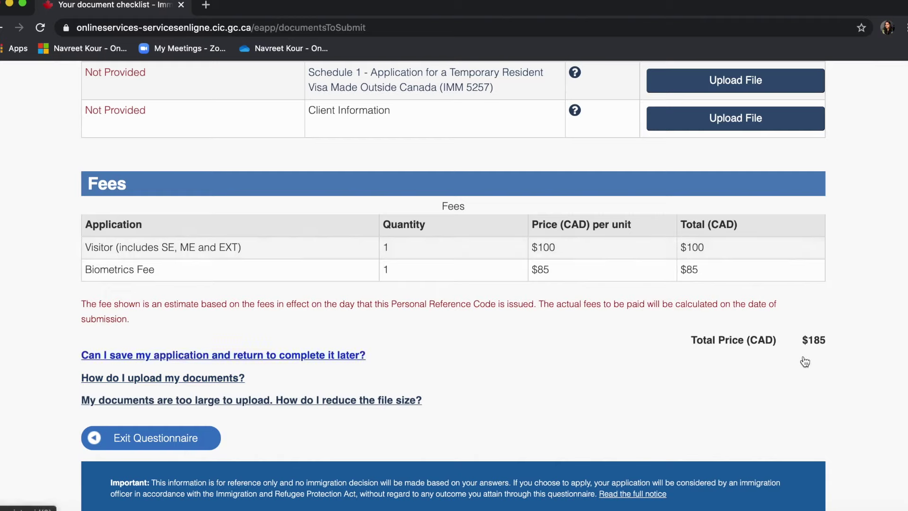
scroll(804, 362, down, 5)
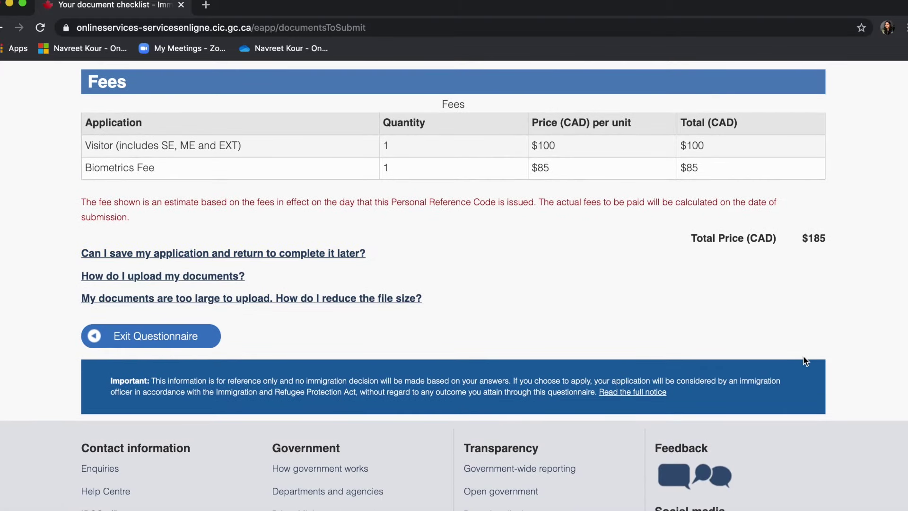
scroll(804, 360, down, 7)
scroll(805, 362, up, 10)
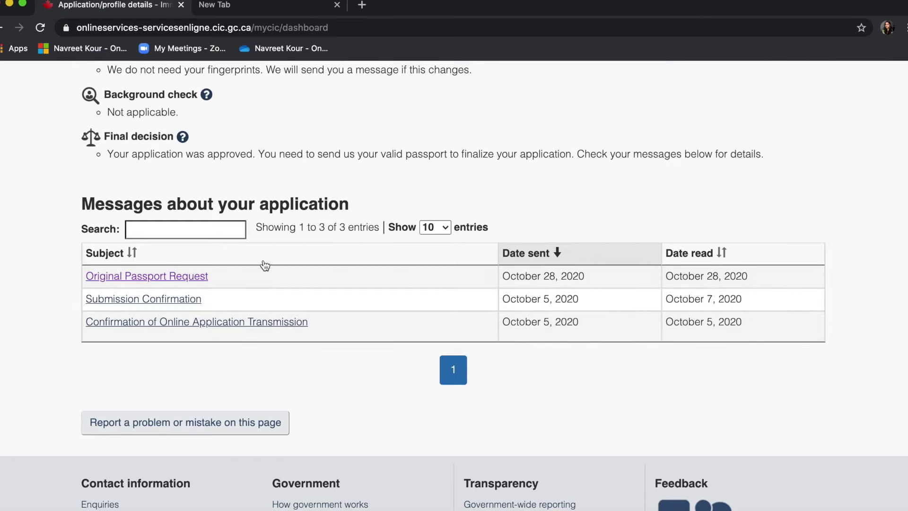
- Download the Original Passport Request letter as an IMM5740 PDF and open it
click(196, 280)
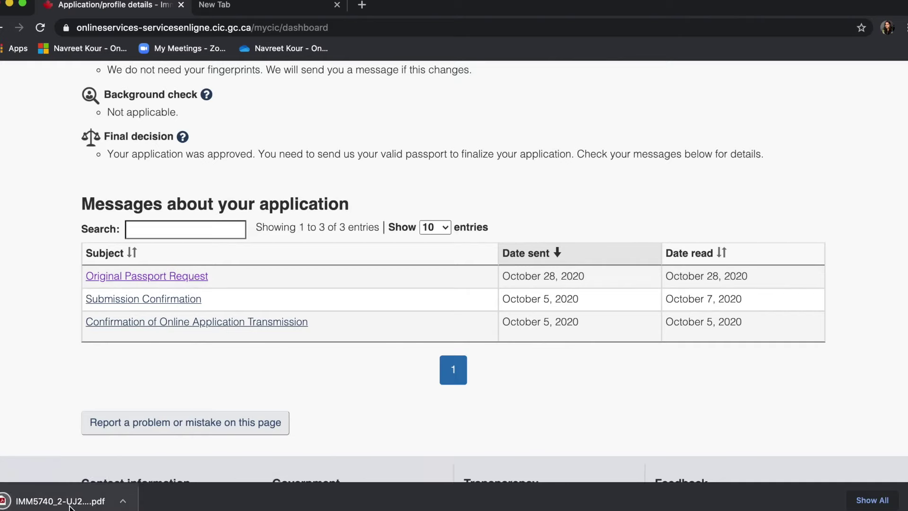
click(69, 505)
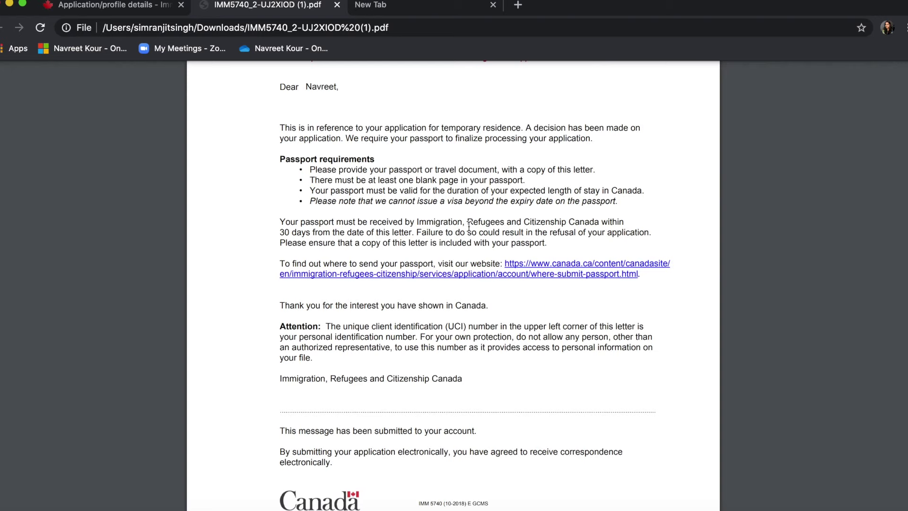
- Read the IMM5740 letter's passport requirements and 30-day submission deadline
scroll(469, 227, down, 1)
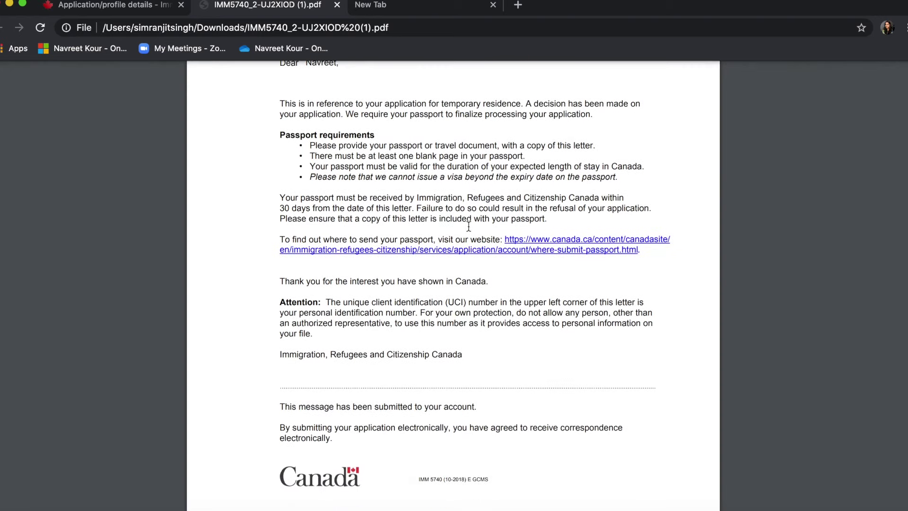
scroll(468, 227, up, 2)
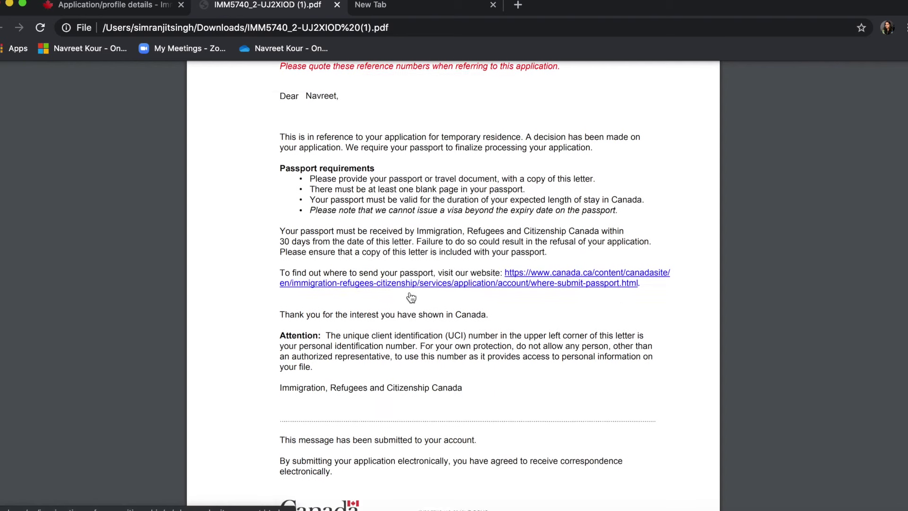
scroll(411, 297, down, 2)
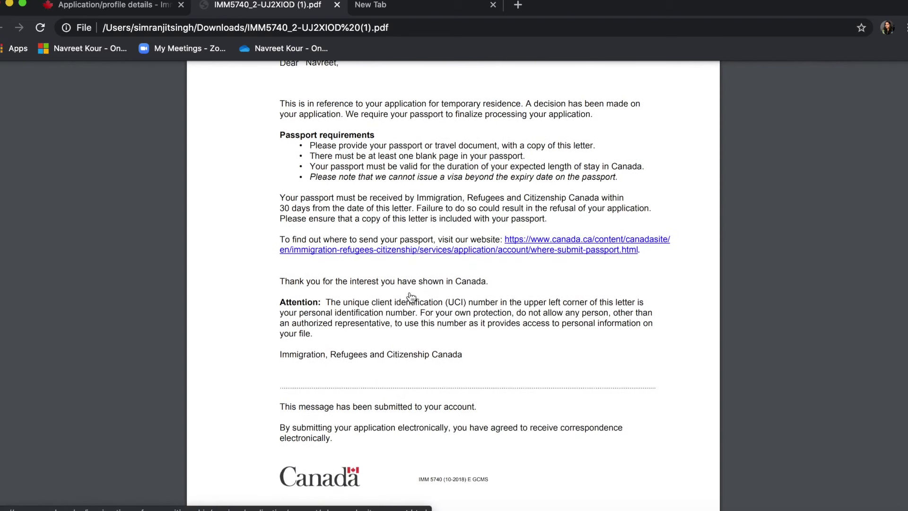